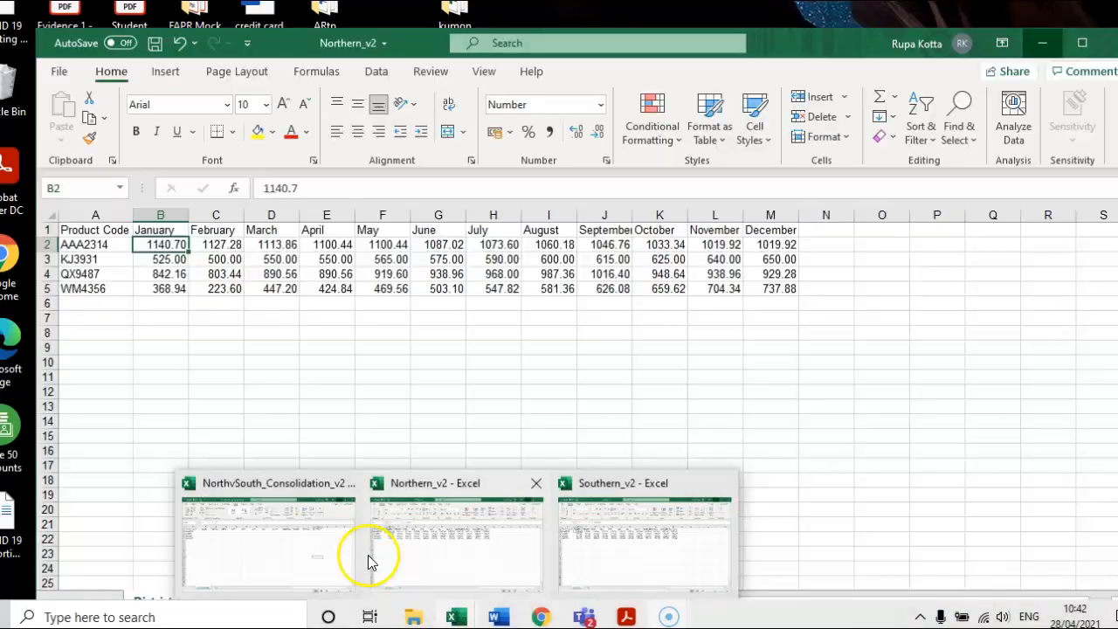
Step: Preview the NorthvSouth_Consolidation_v2, Northern_v2 and Southern_v2 workbooks to compare their product and month layouts
mouse_move(299, 553)
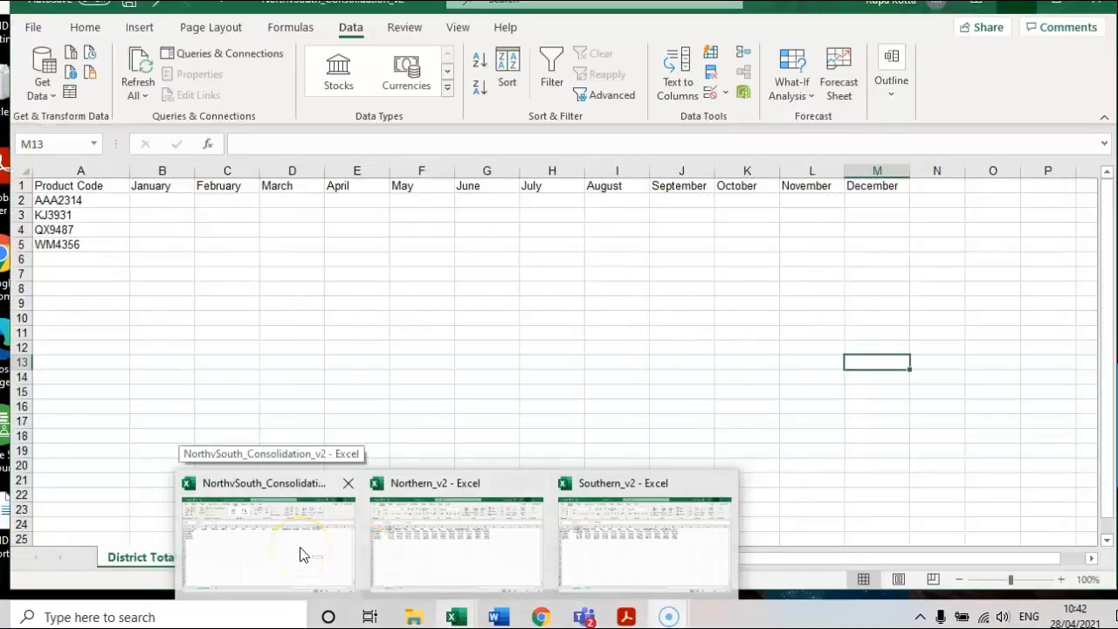
mouse_move(387, 554)
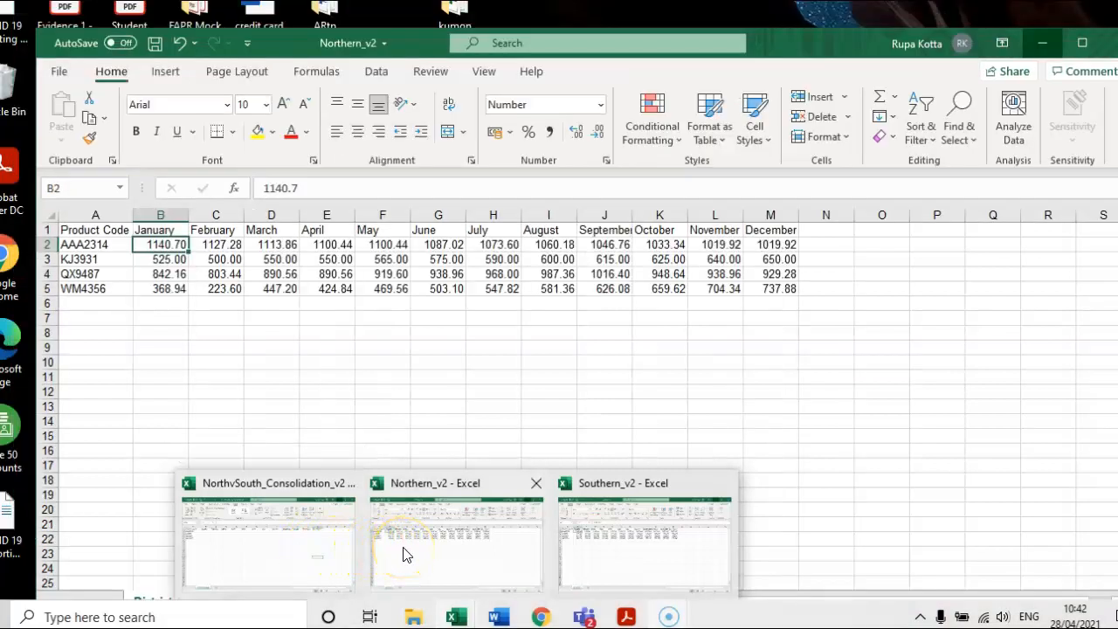
mouse_move(617, 563)
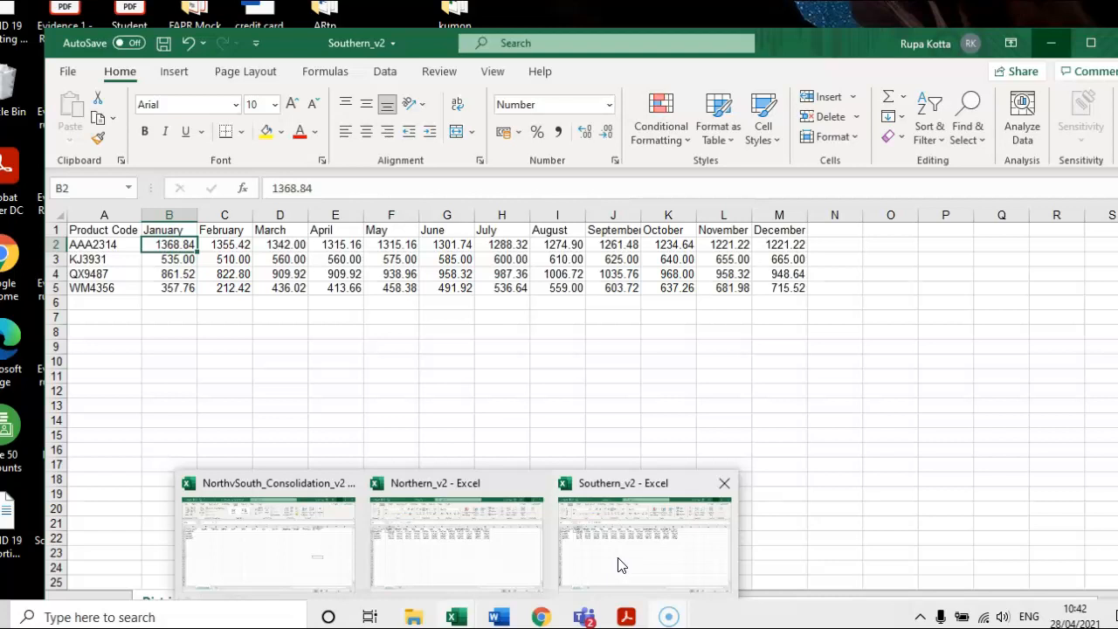
click(509, 561)
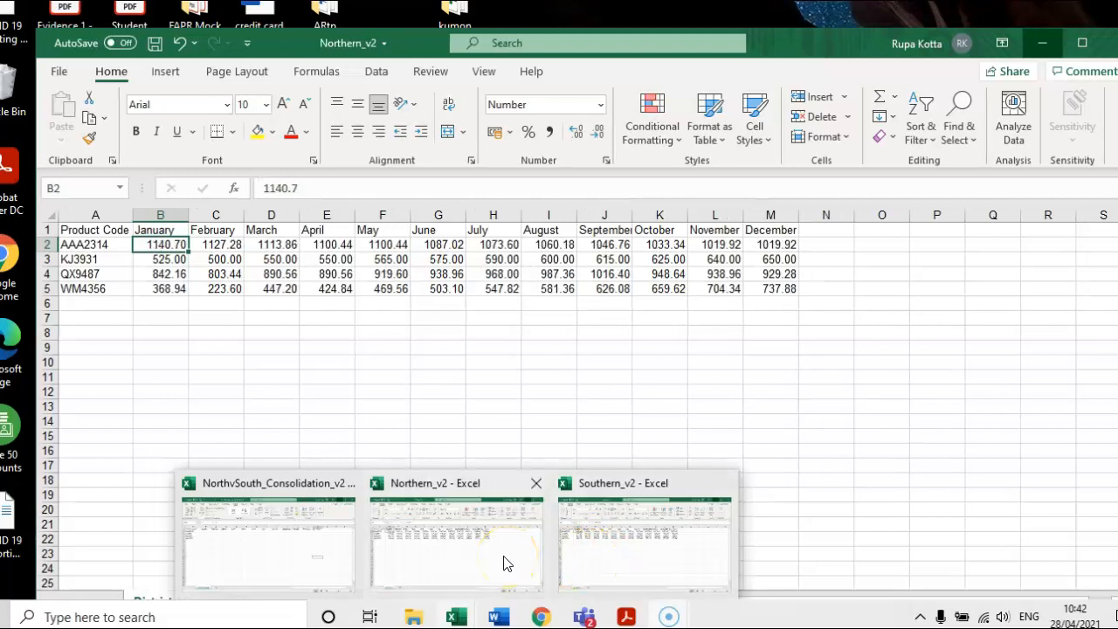
click(323, 543)
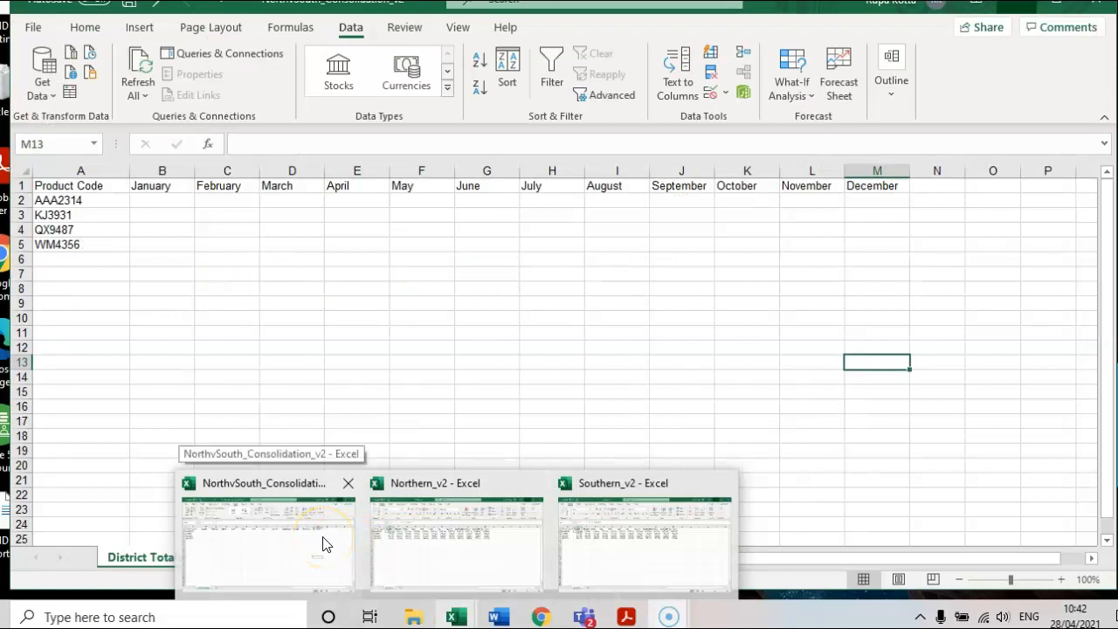
click(381, 543)
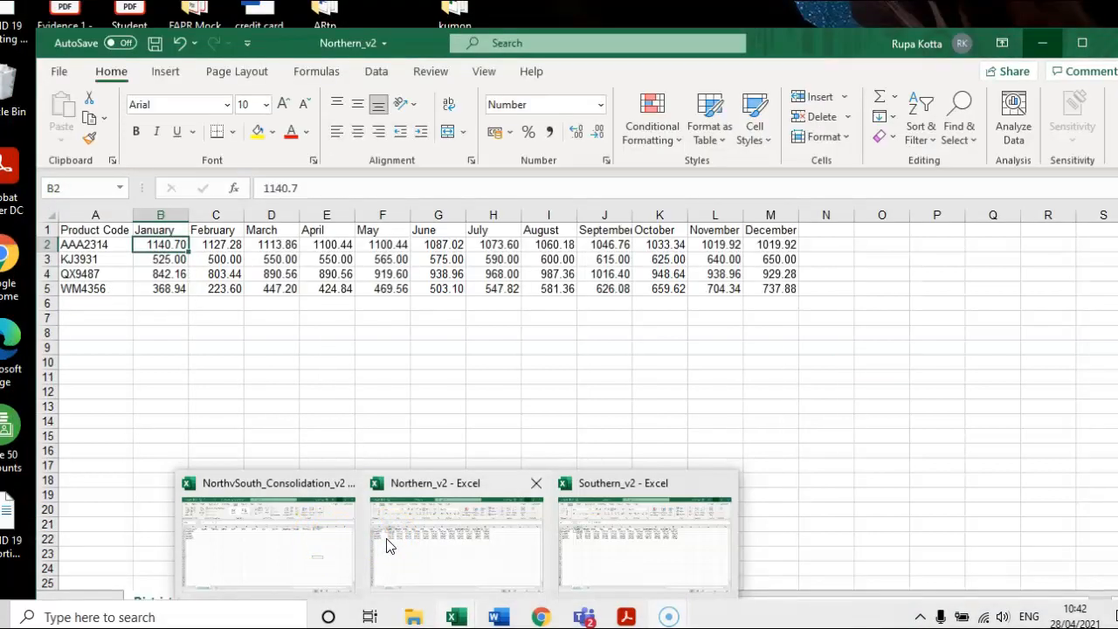
click(617, 548)
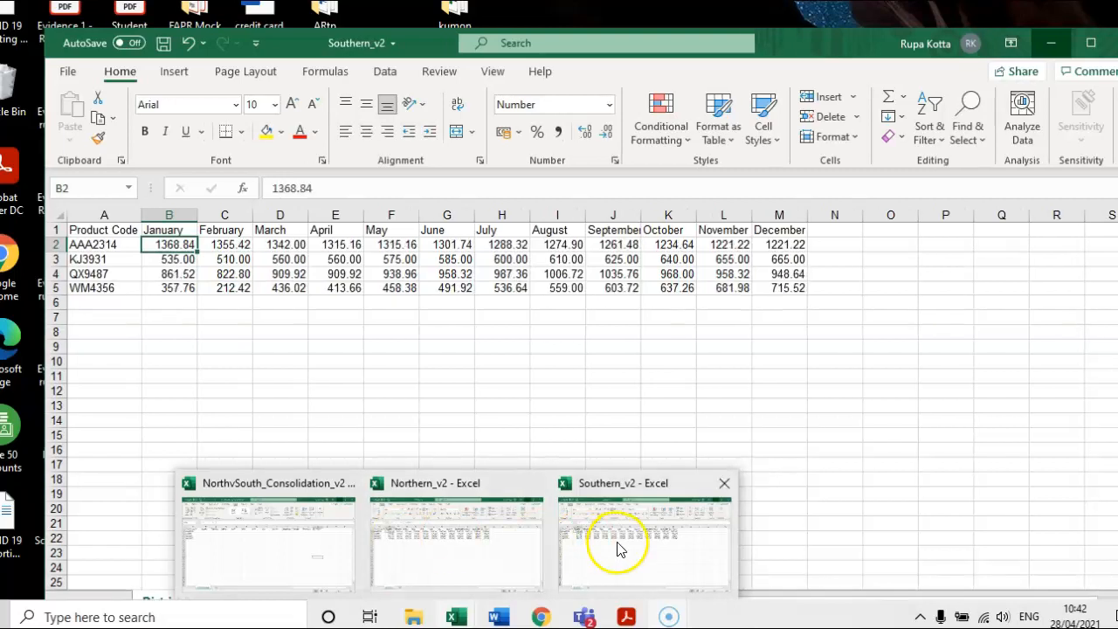
click(617, 548)
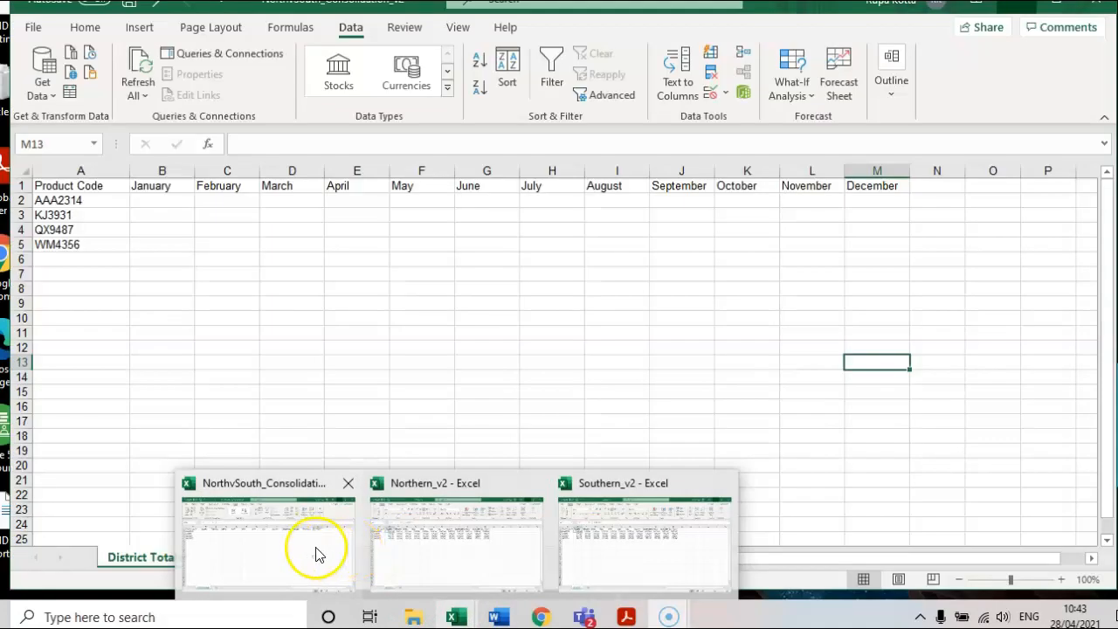
Step: Bring the NorthvSouth_Consolidation_v2 workbook to the front, reposition its window and select cell B2
click(315, 546)
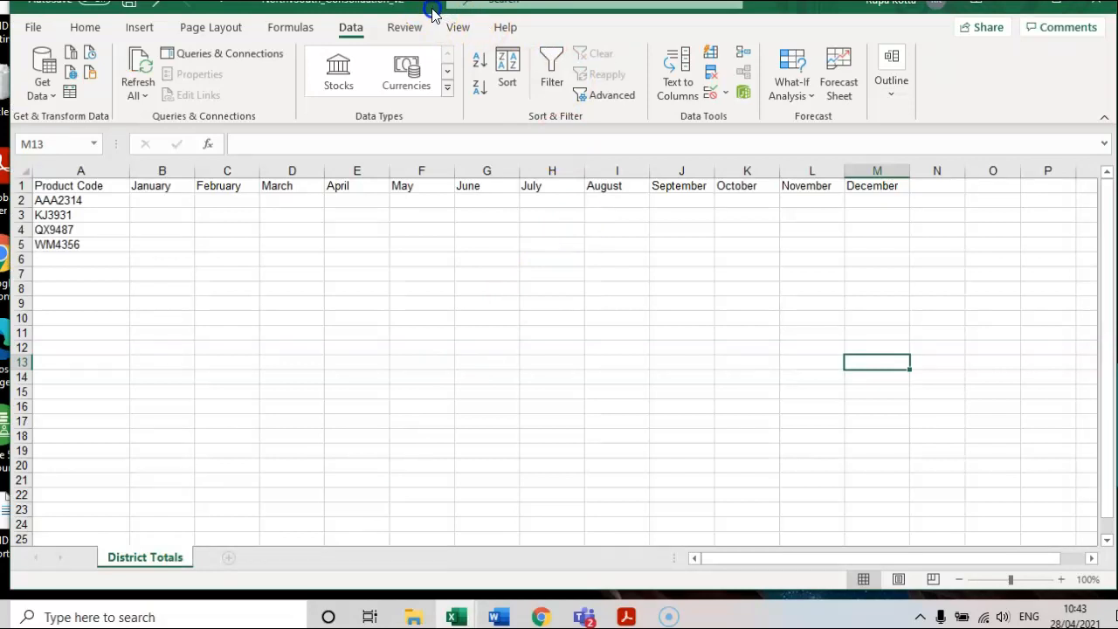
drag(431, 10, 434, 29)
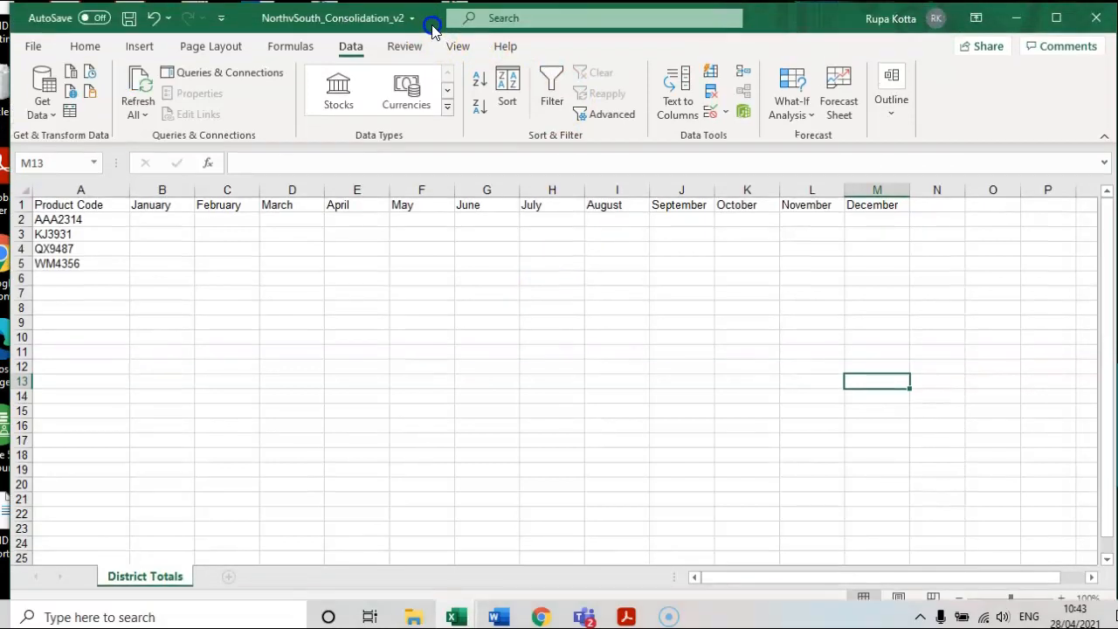
click(168, 220)
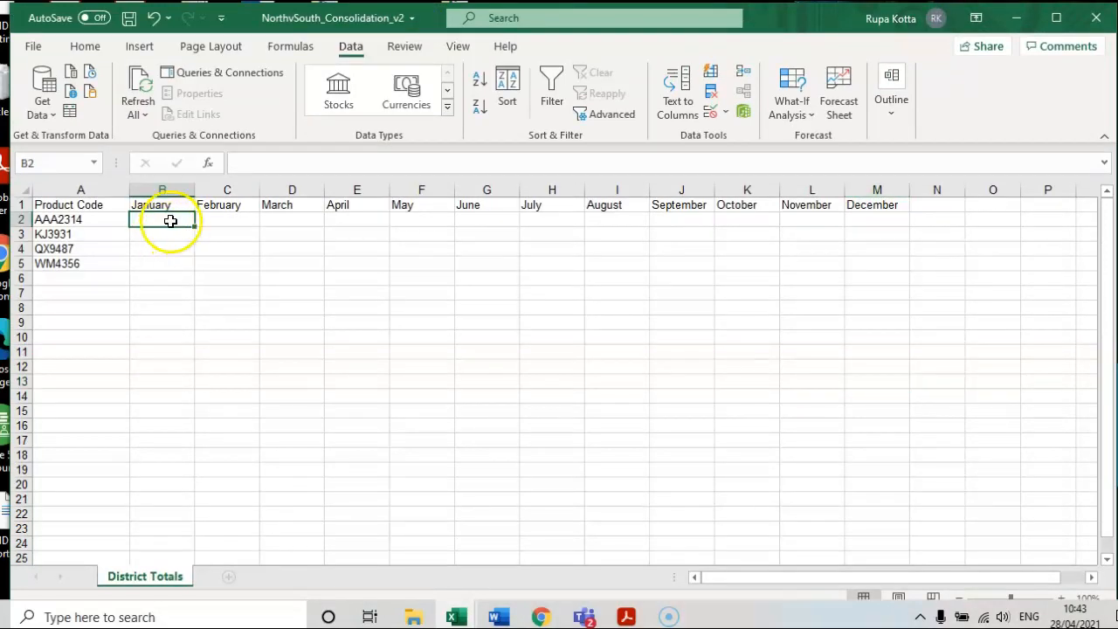
Step: Examine the monthly figures in Northern_v2 and Southern_v2, and return to the NorthvSouth_Consolidation_v2 workbook
mouse_move(462, 615)
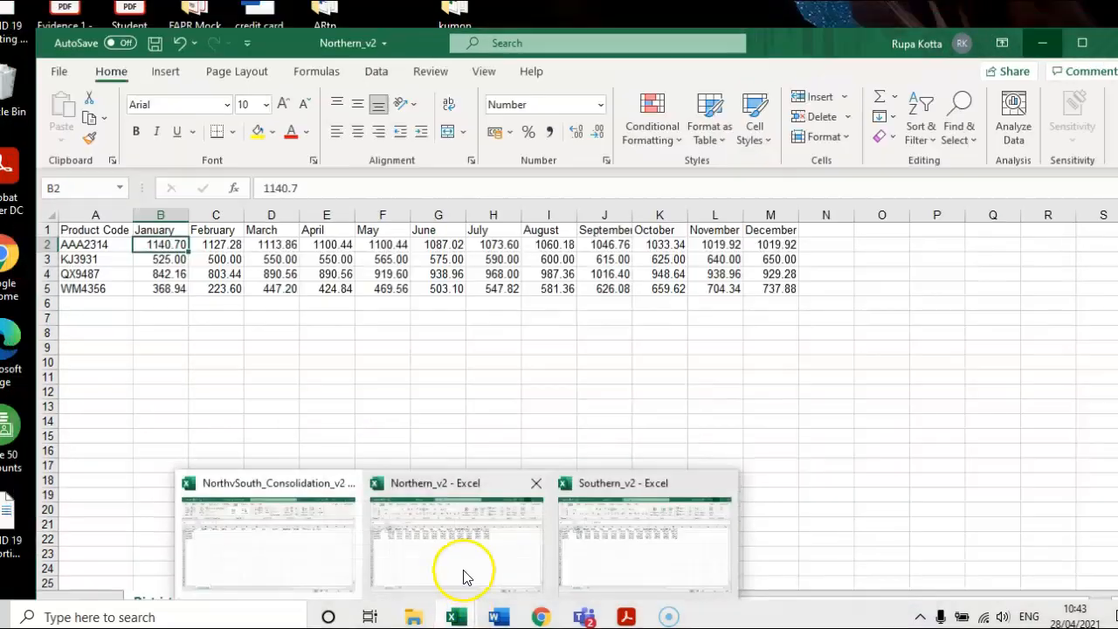
click(463, 569)
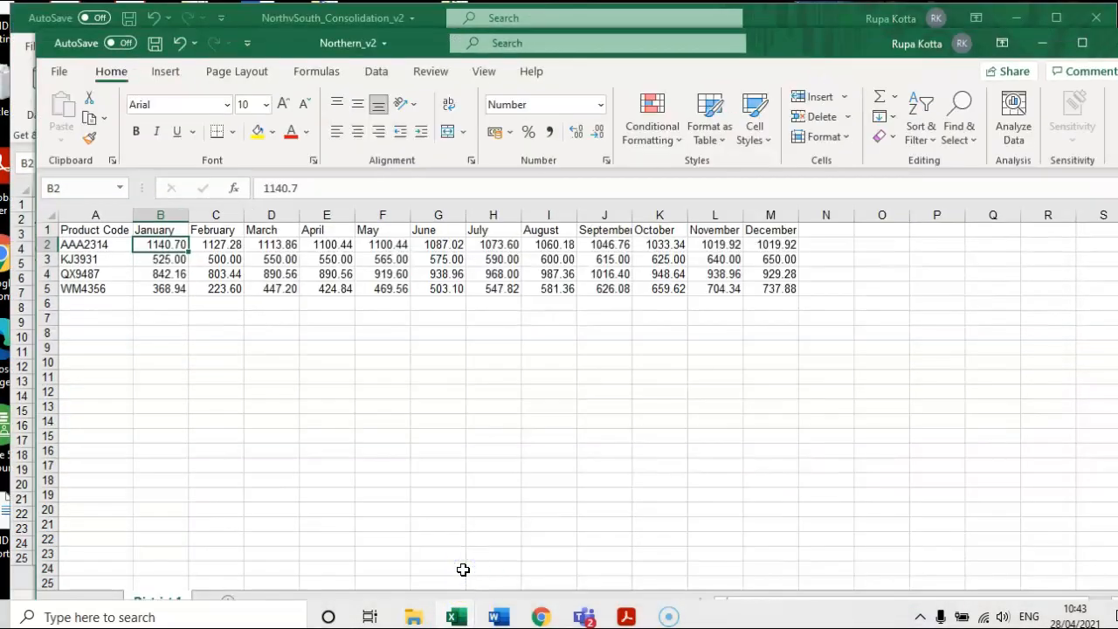
click(456, 616)
click(585, 530)
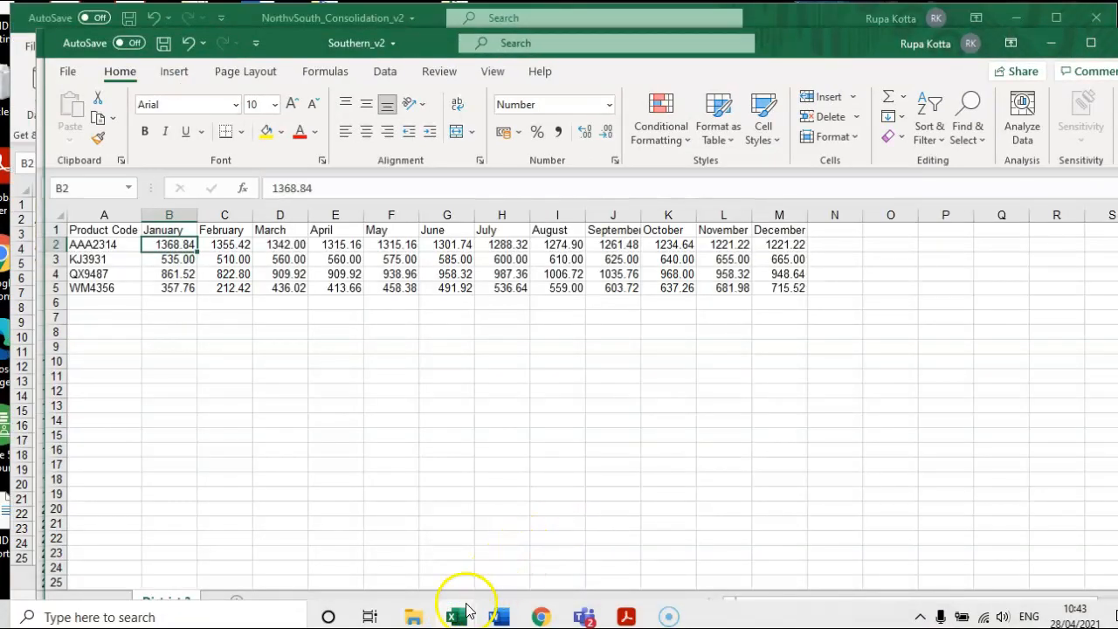
mouse_move(455, 615)
click(292, 537)
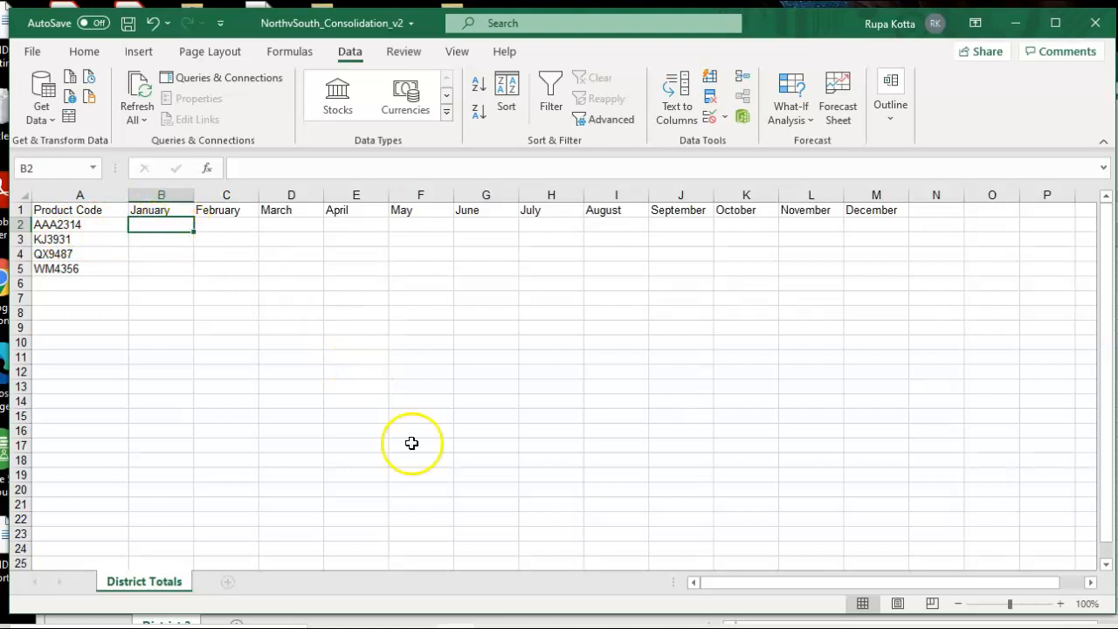
Step: Review Northern_v2 and Southern_v2 once more and minimize both windows to get back to the consolidation workbook
click(455, 626)
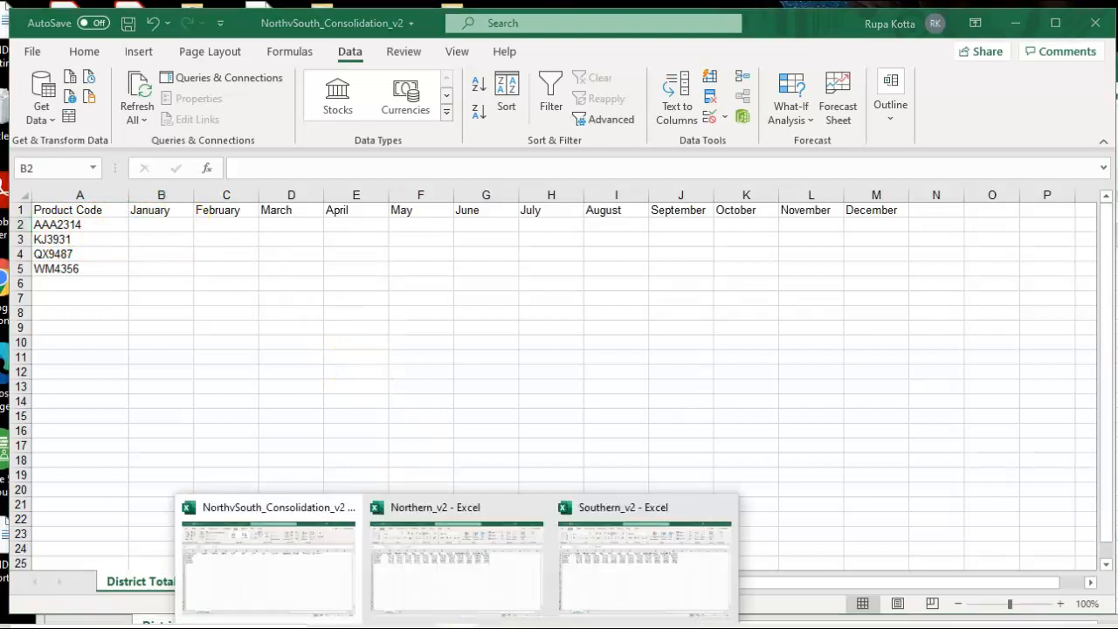
click(450, 575)
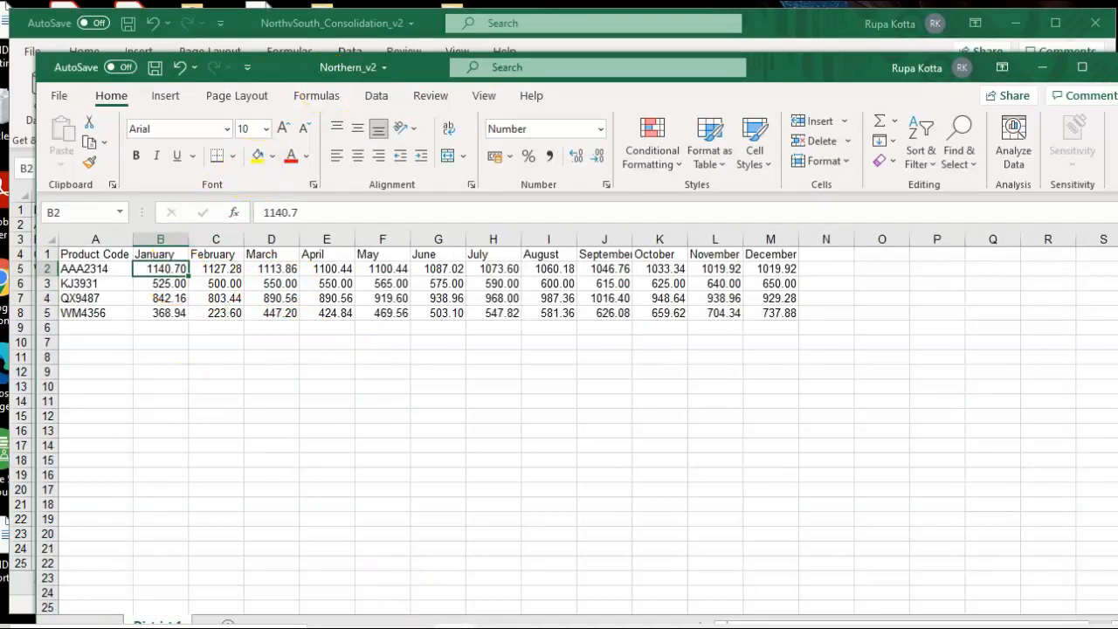
click(455, 626)
click(589, 552)
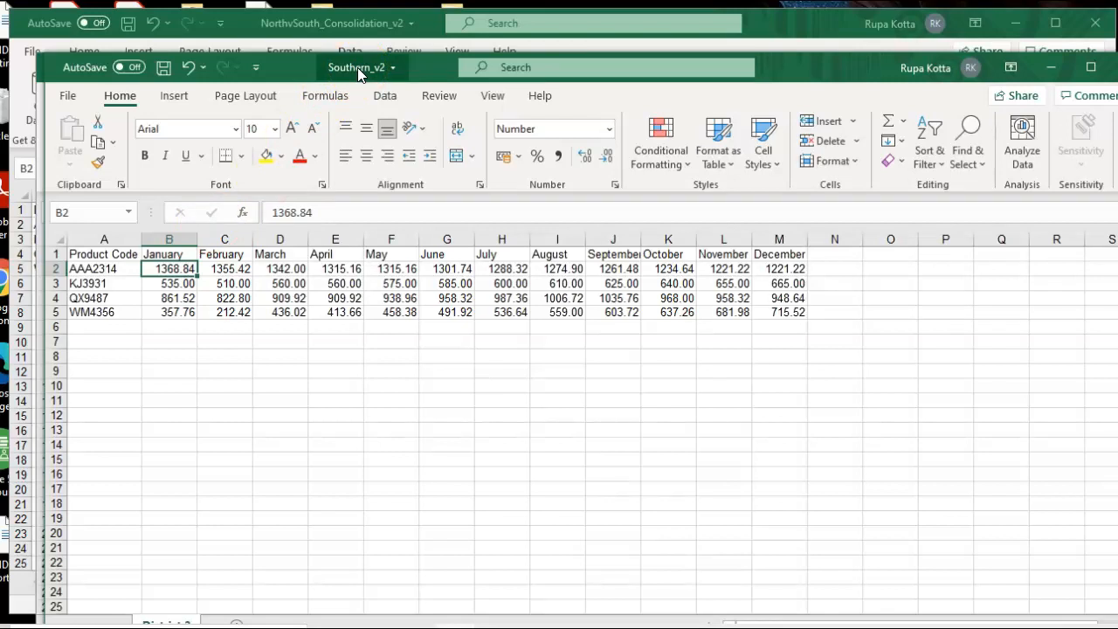
click(1054, 68)
click(1046, 68)
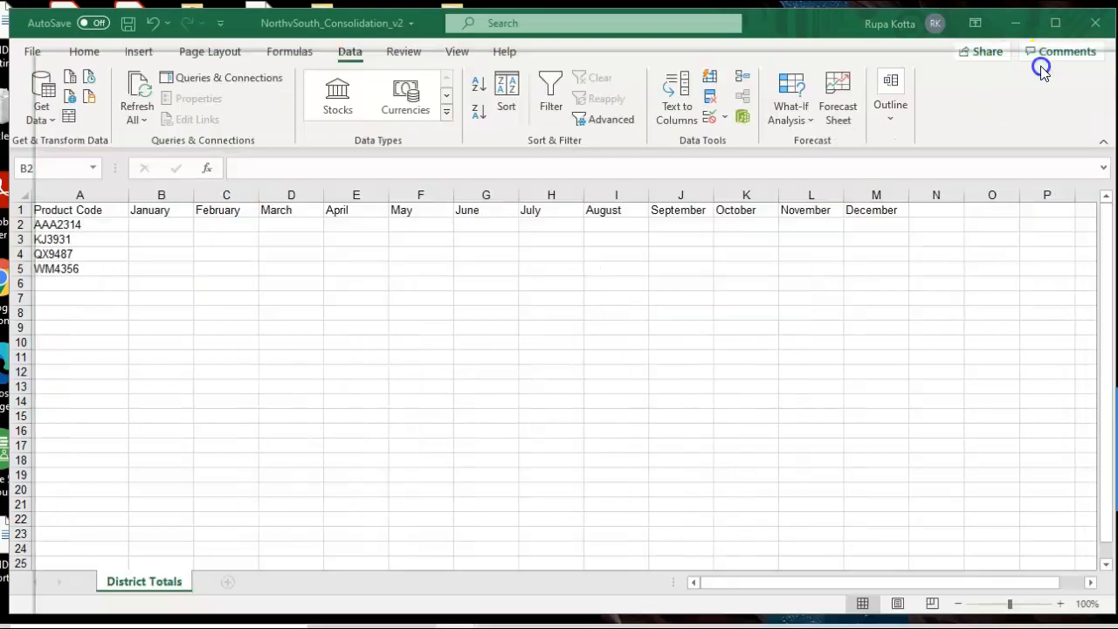
Step: Start the Consolidate command with cell B2 of the District Totals sheet as the destination
click(206, 284)
click(170, 228)
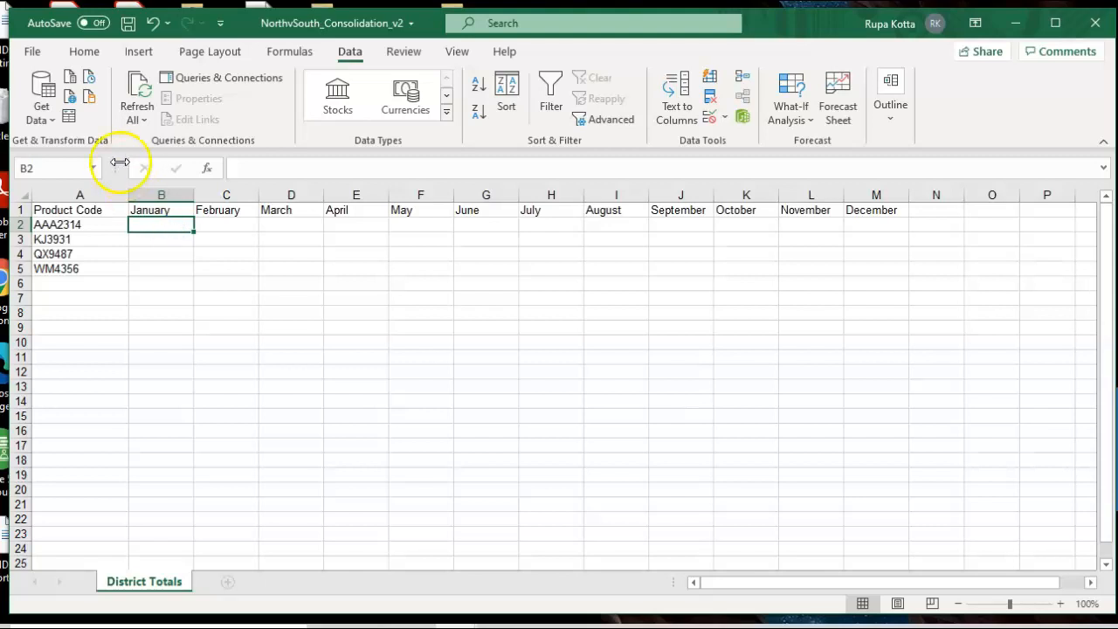
click(84, 51)
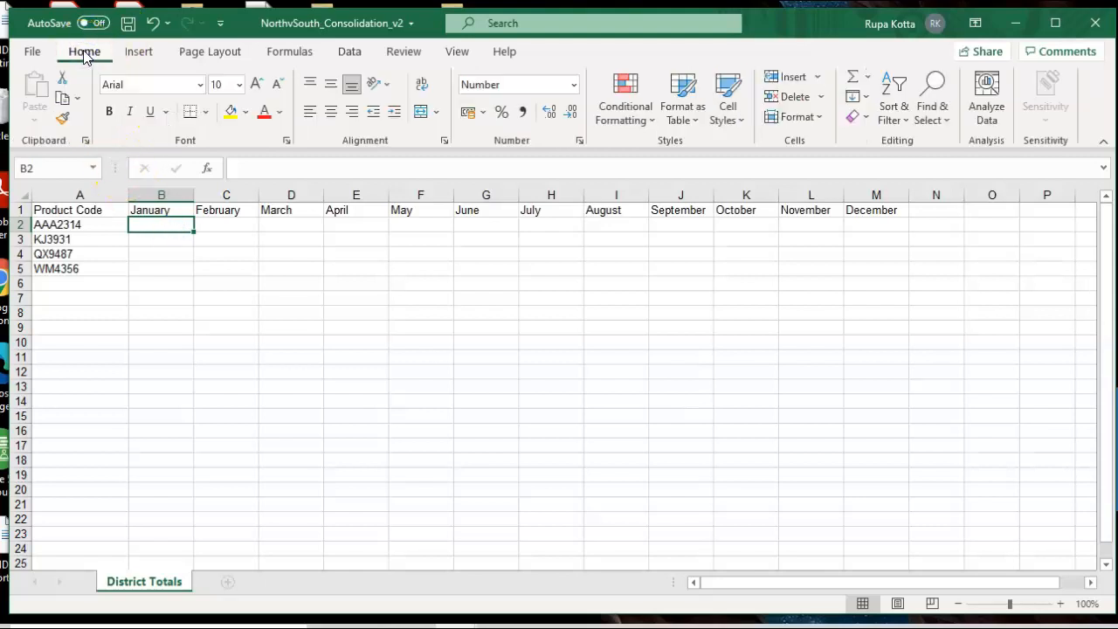
click(350, 57)
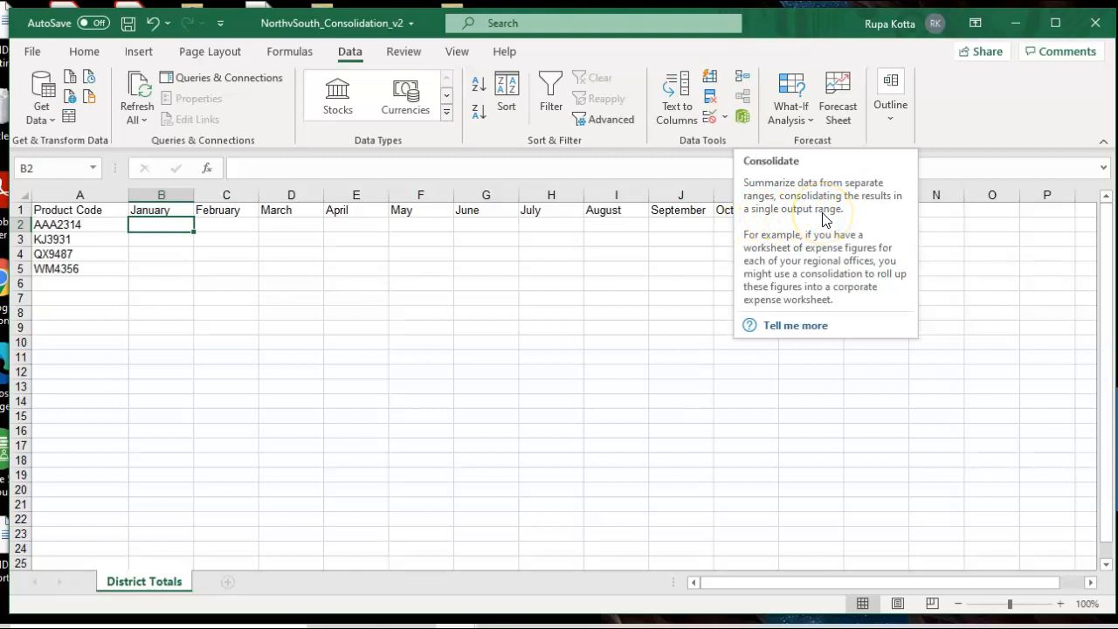
click(741, 84)
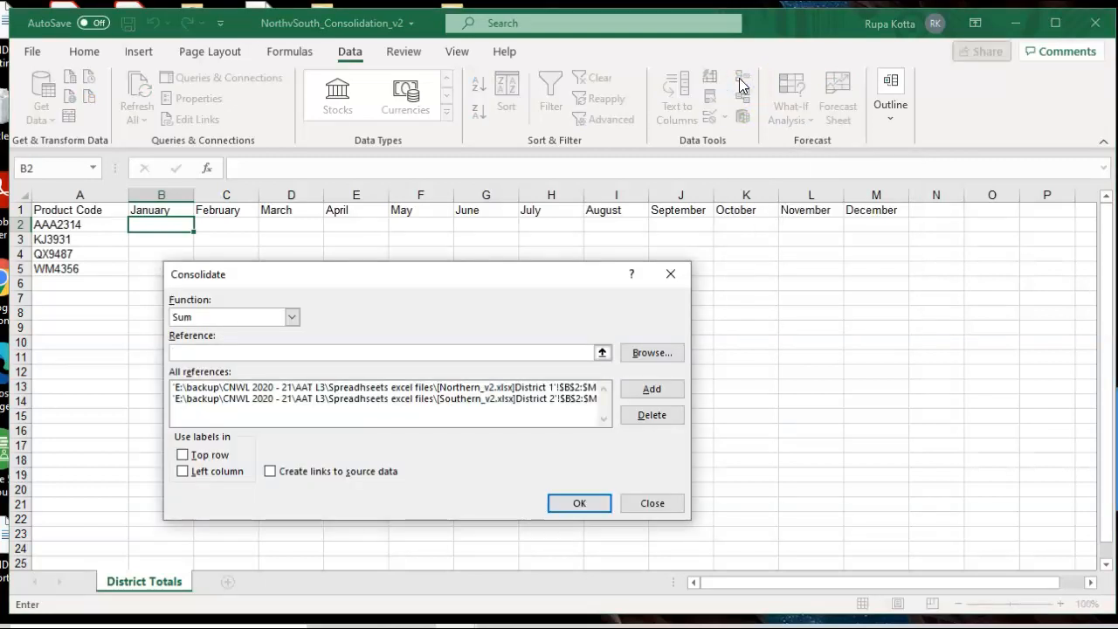
Step: Delete the existing Southern_v2 and Northern_v2 references from the consolidation and choose Sum as the function
click(551, 398)
click(650, 415)
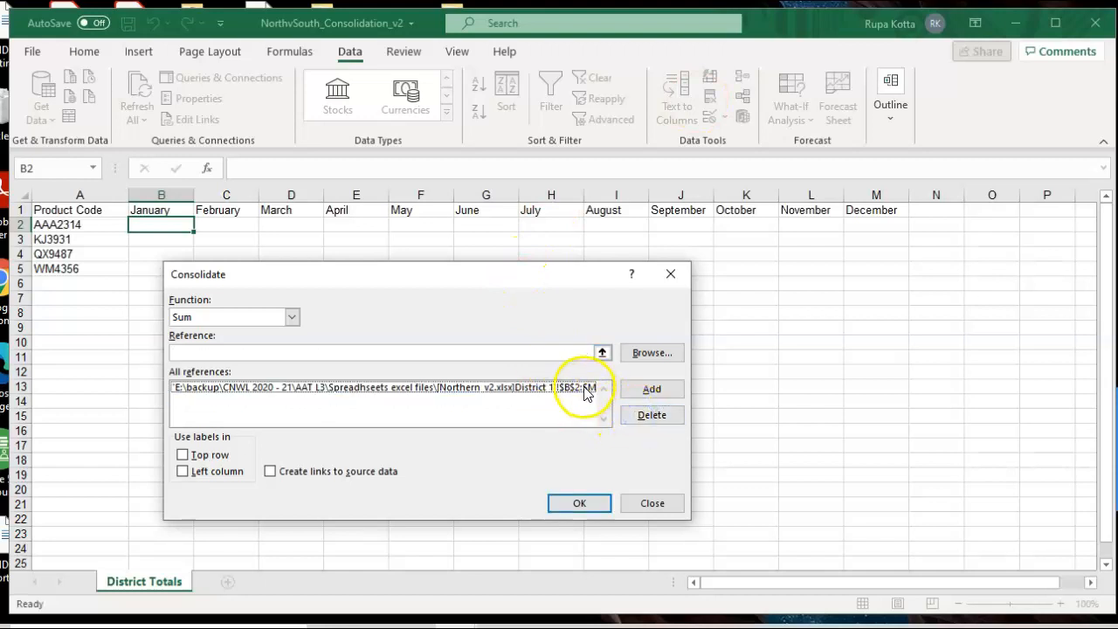
click(585, 390)
click(651, 414)
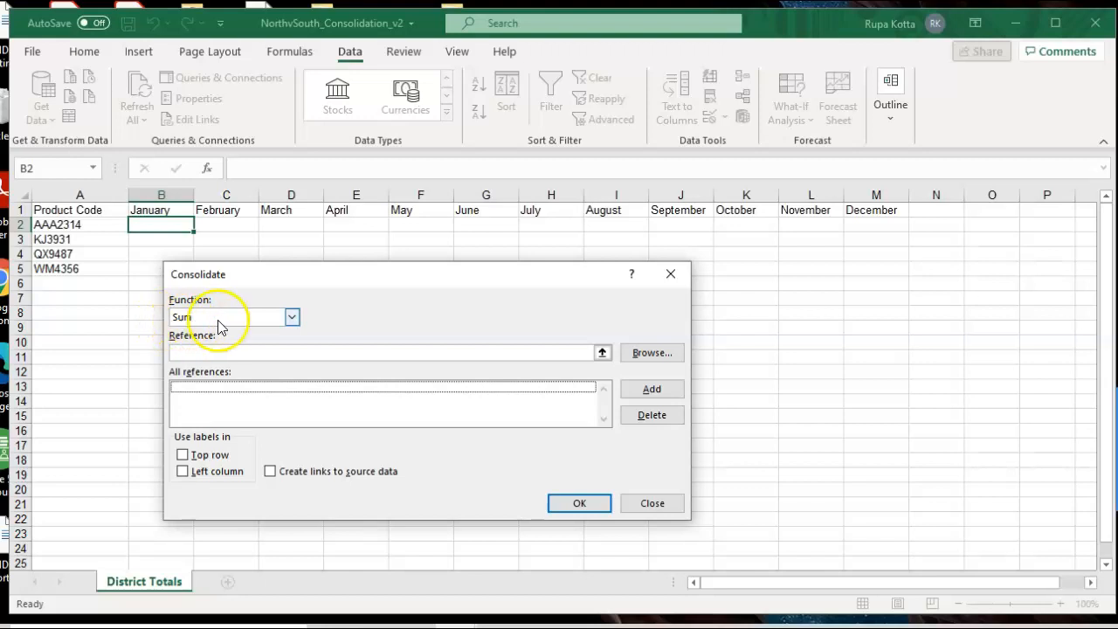
click(292, 318)
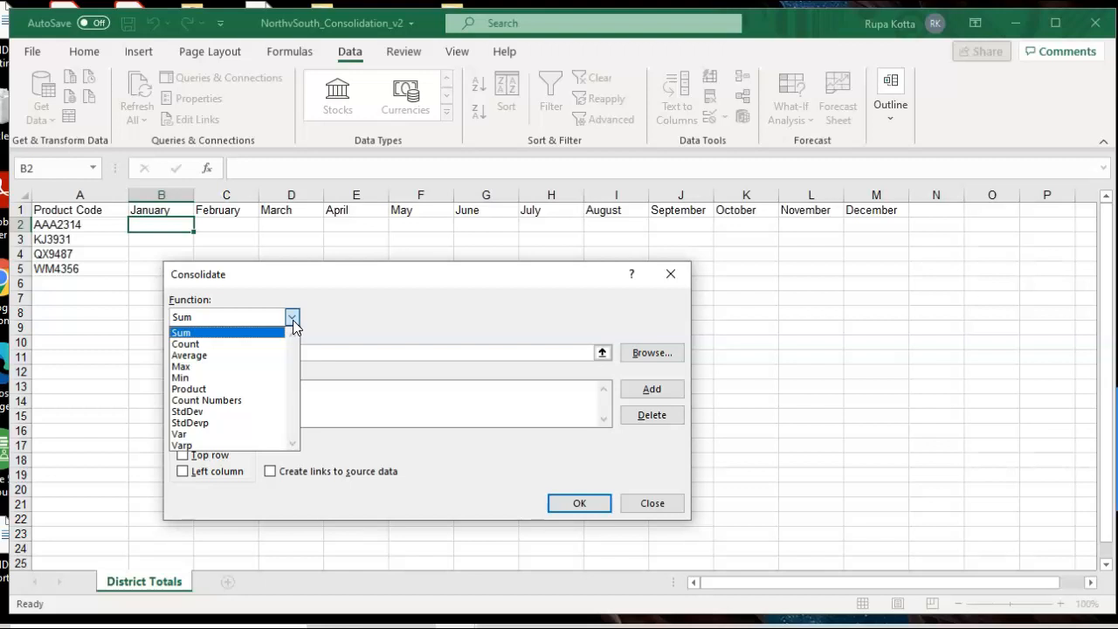
click(229, 331)
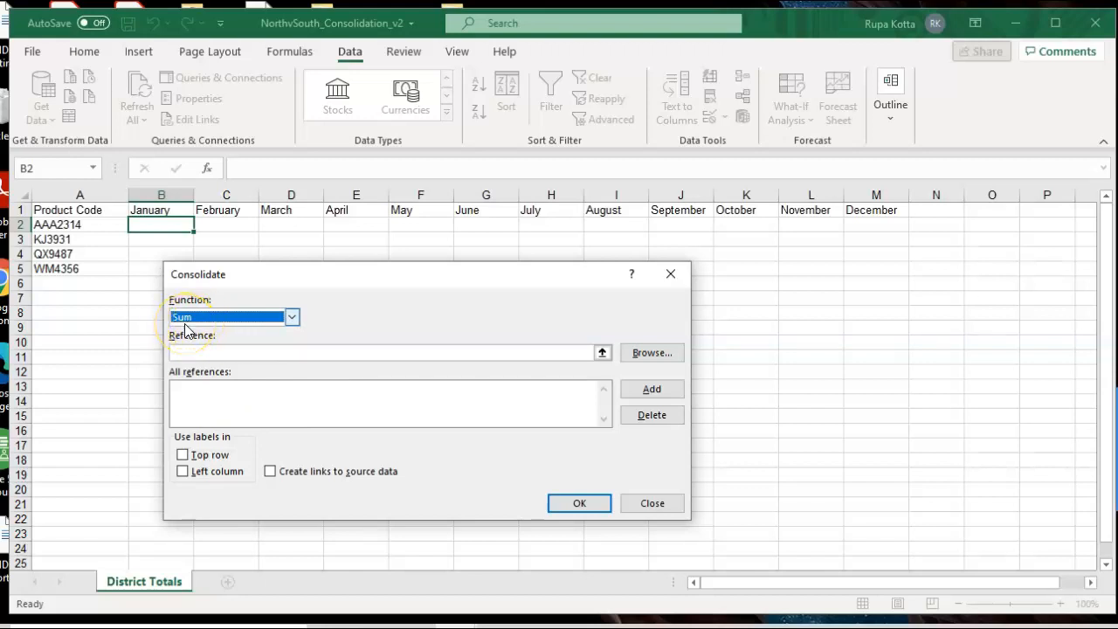
Step: Add range B2:M5 of the District 1 sheet in Northern_v2 as a consolidation reference and clear the reference entry
click(186, 353)
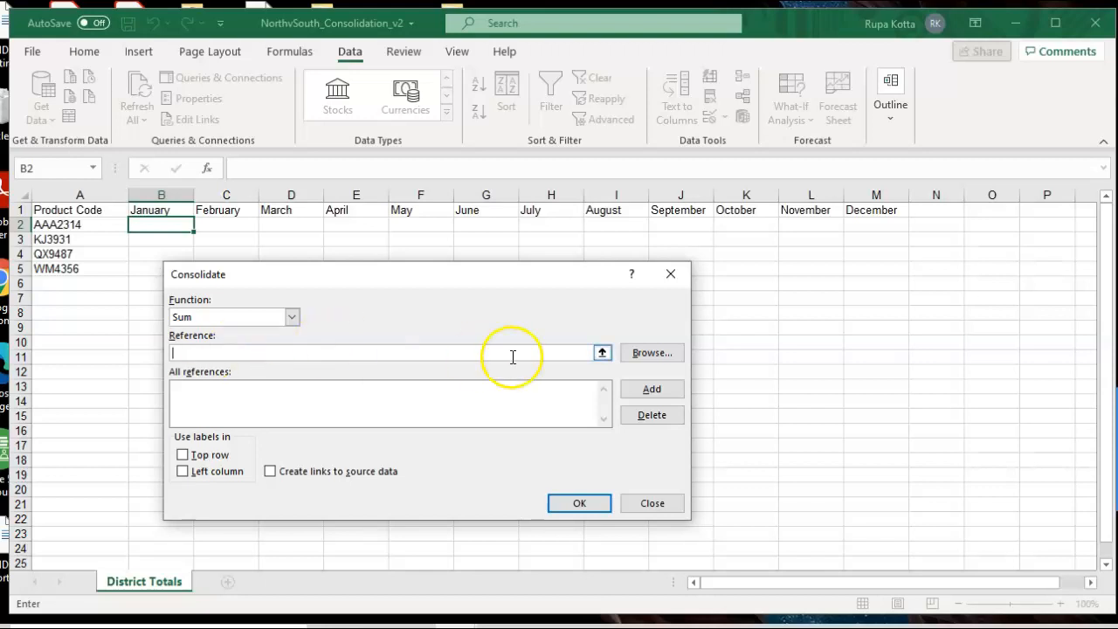
click(603, 354)
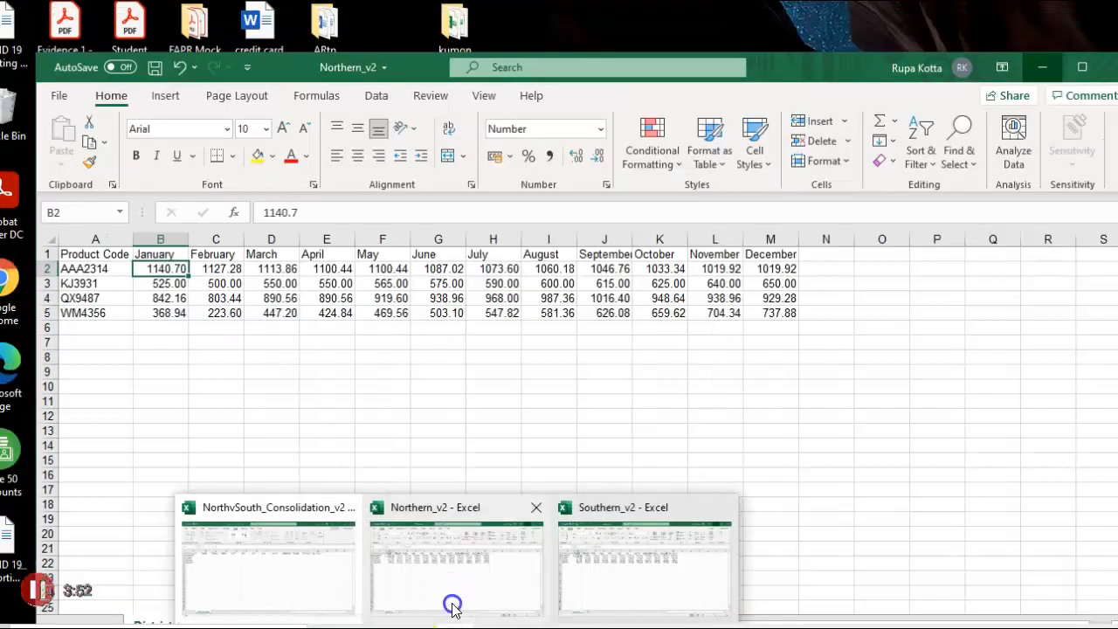
click(452, 607)
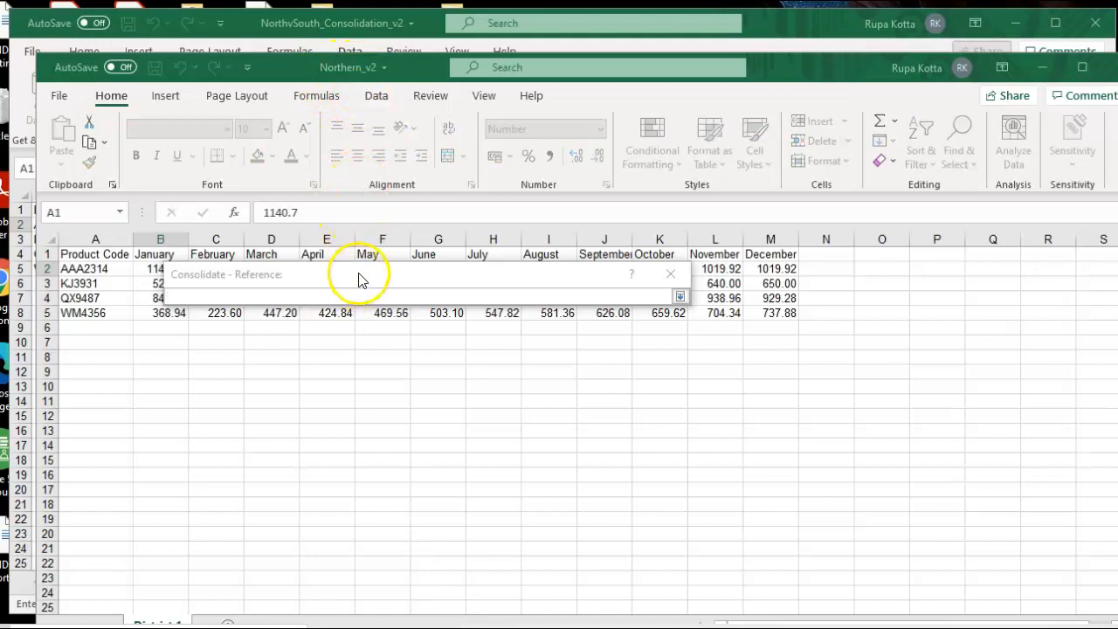
drag(362, 272, 365, 369)
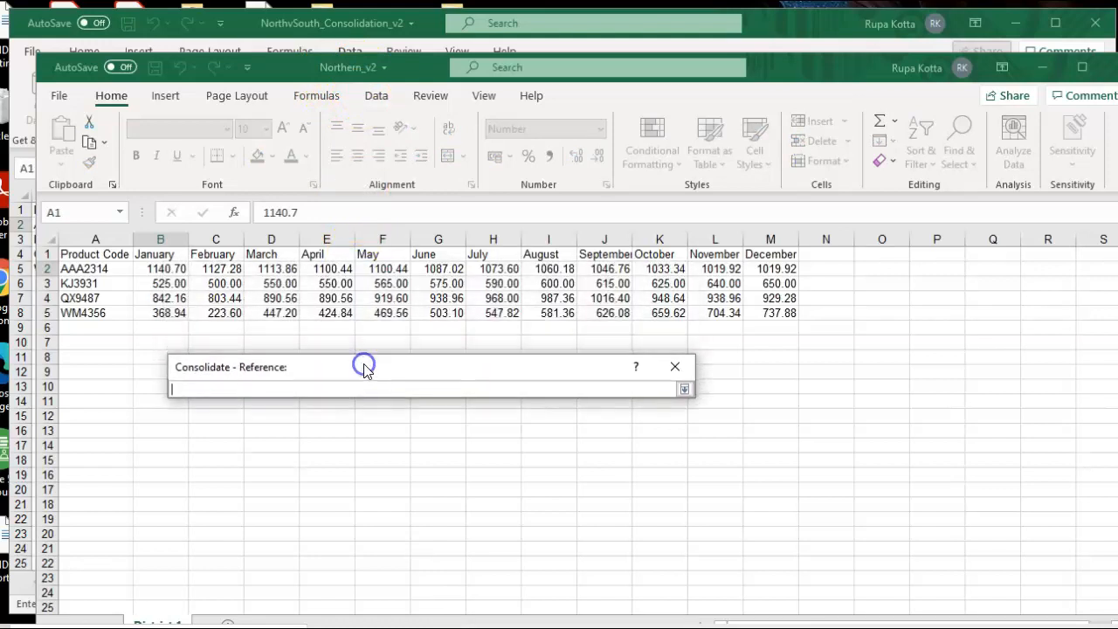
click(153, 273)
drag(153, 274, 764, 312)
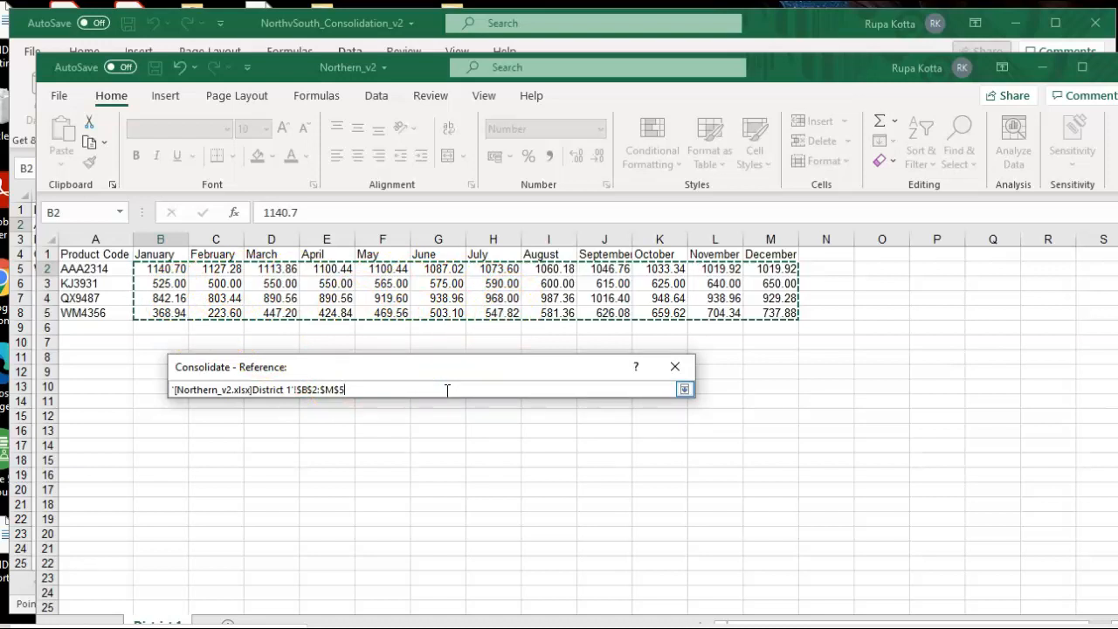
key(Return)
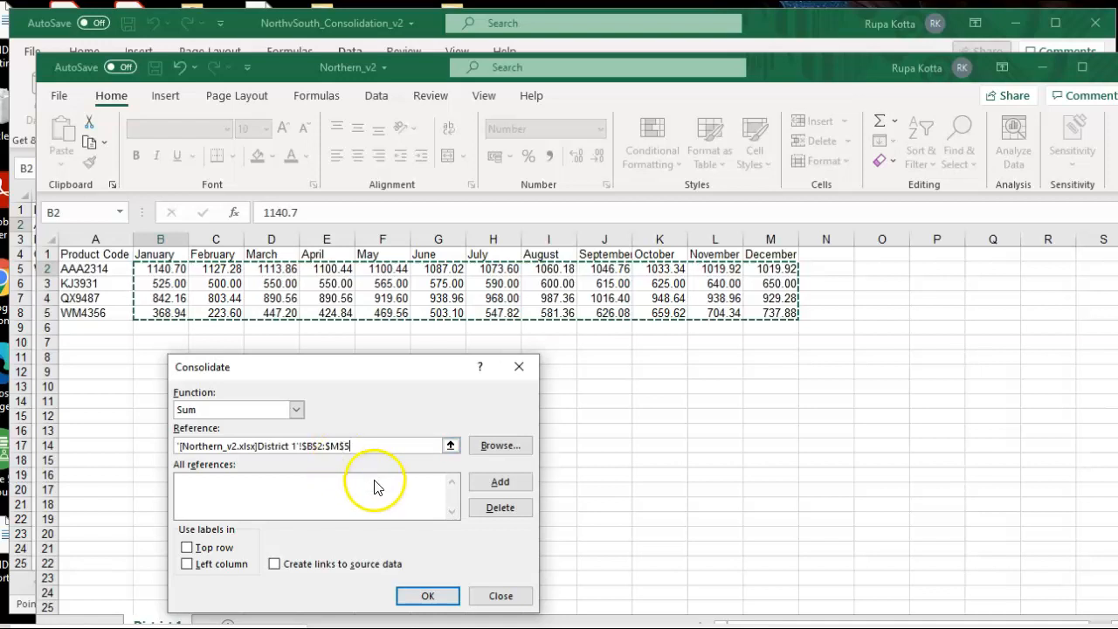
click(482, 483)
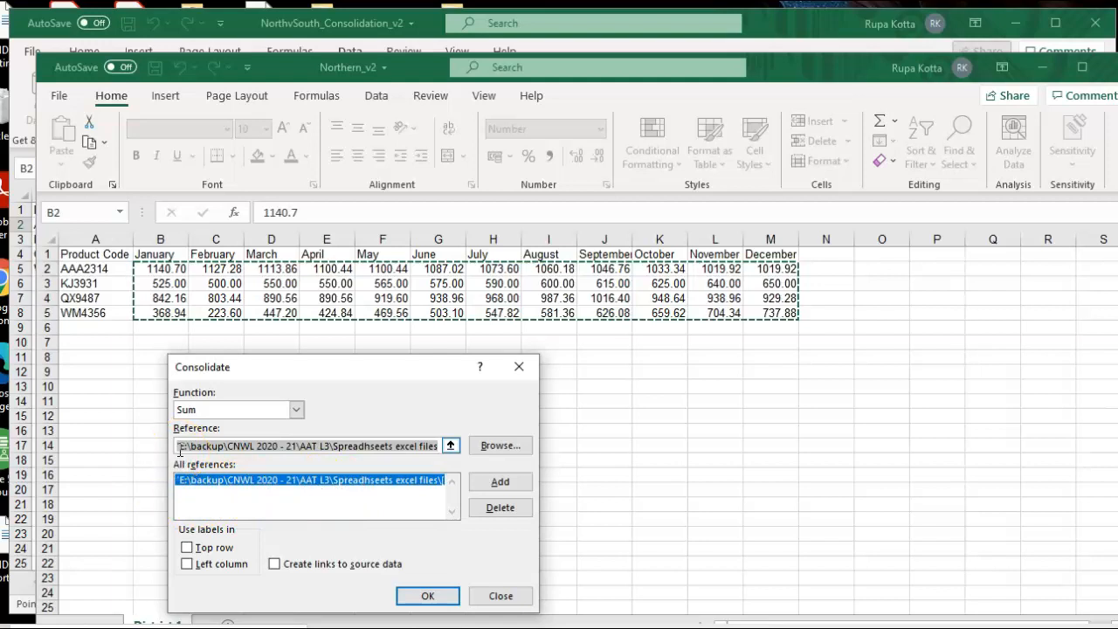
key(BackSpace)
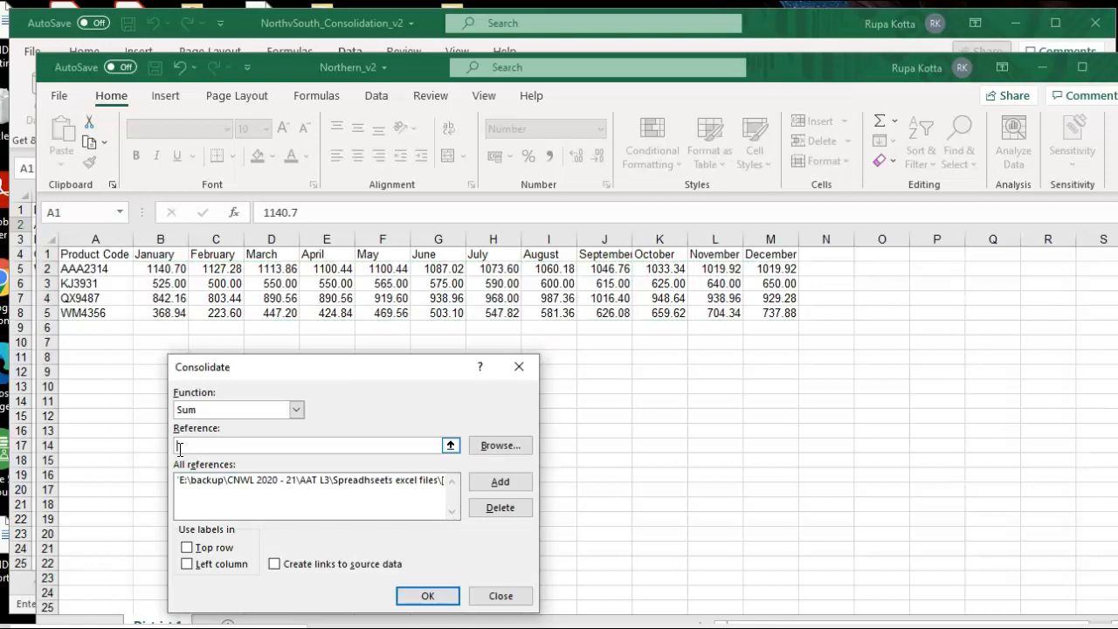
Step: Add range B2:M5 of the District 2 sheet in Southern_v2 as a consolidation reference and run the consolidation
click(409, 448)
click(451, 447)
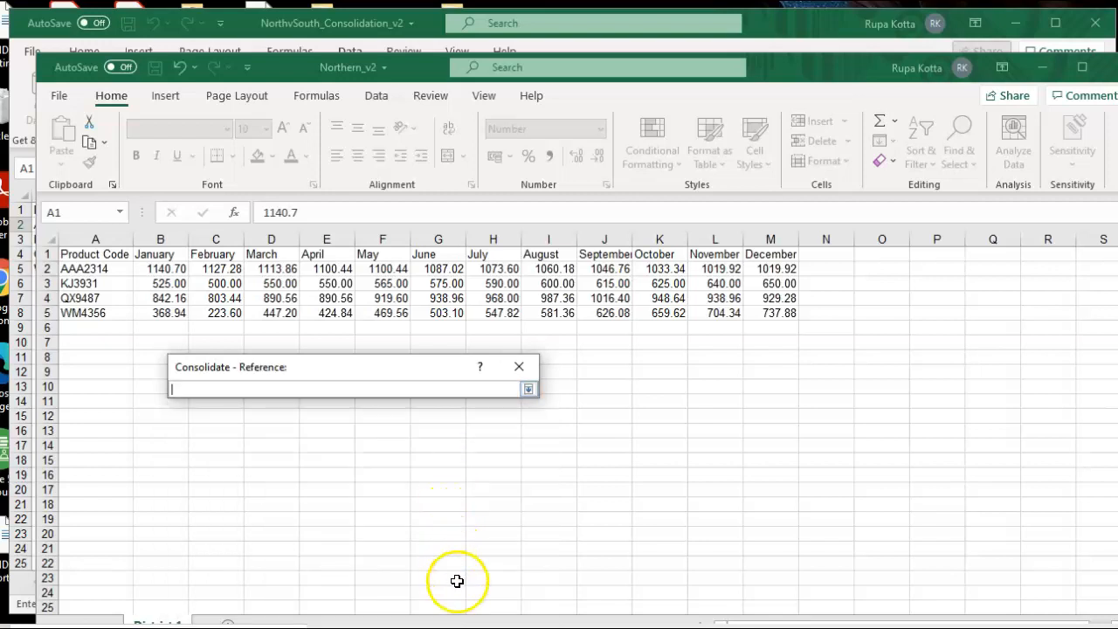
click(454, 628)
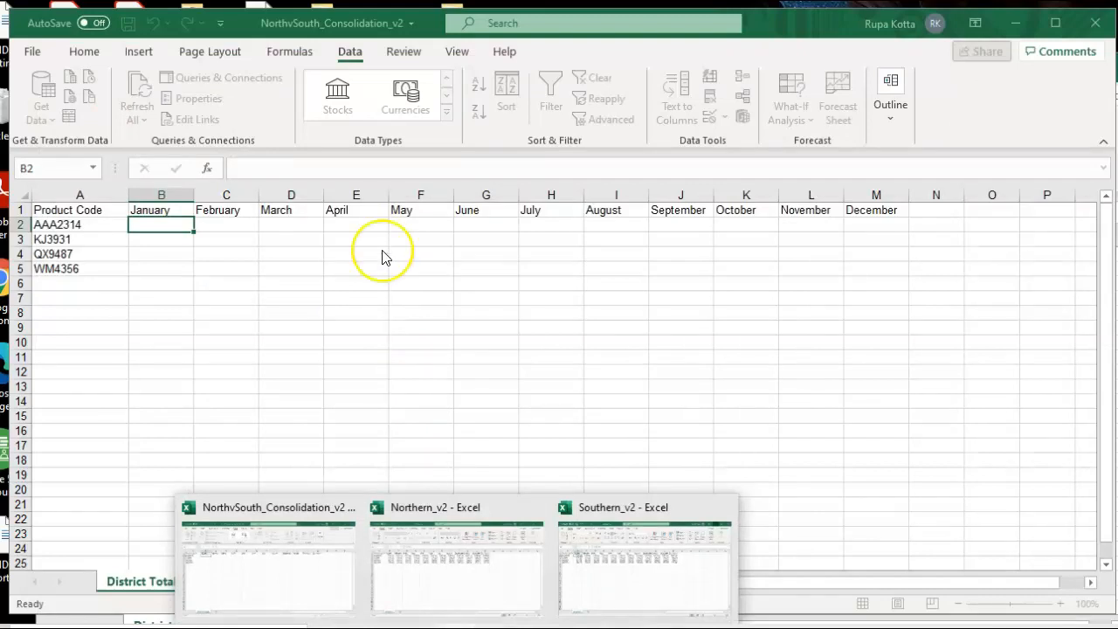
click(616, 516)
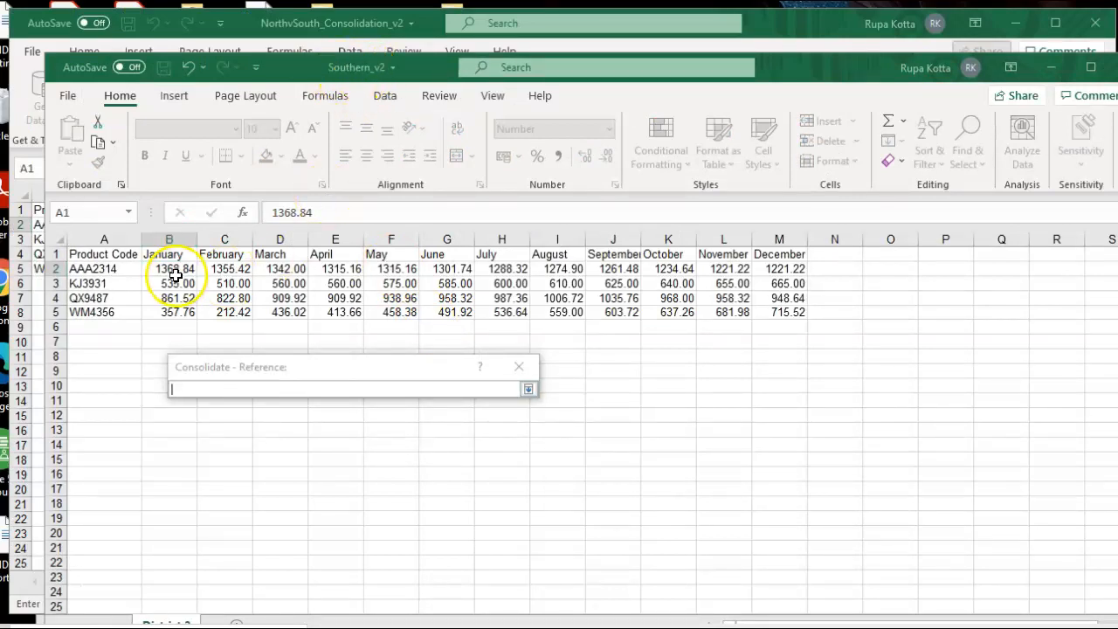
drag(176, 273, 765, 311)
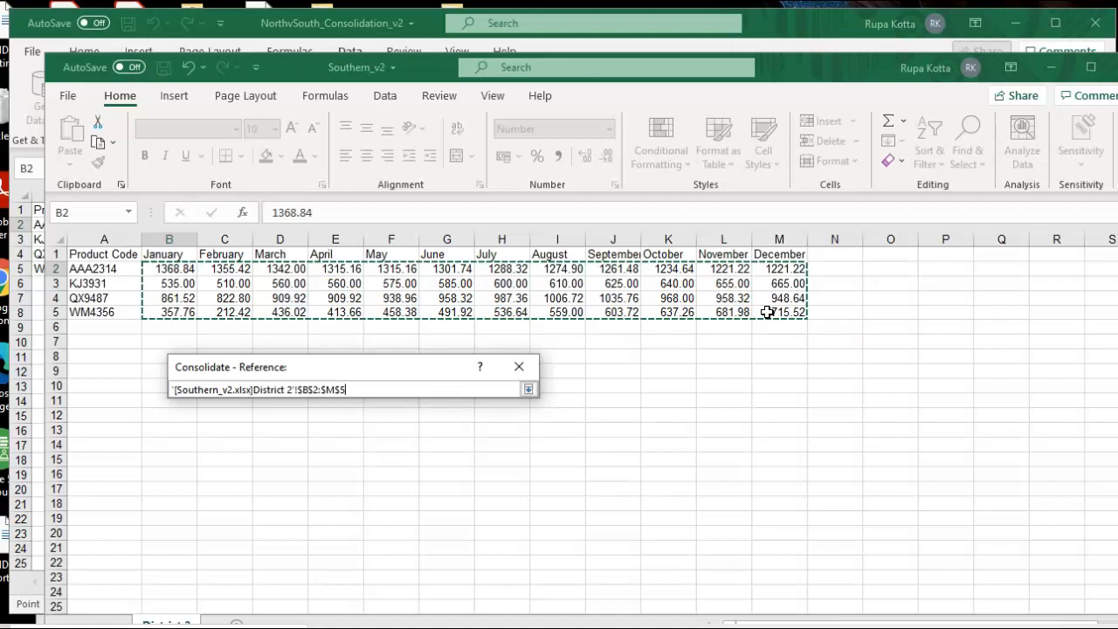
key(Return)
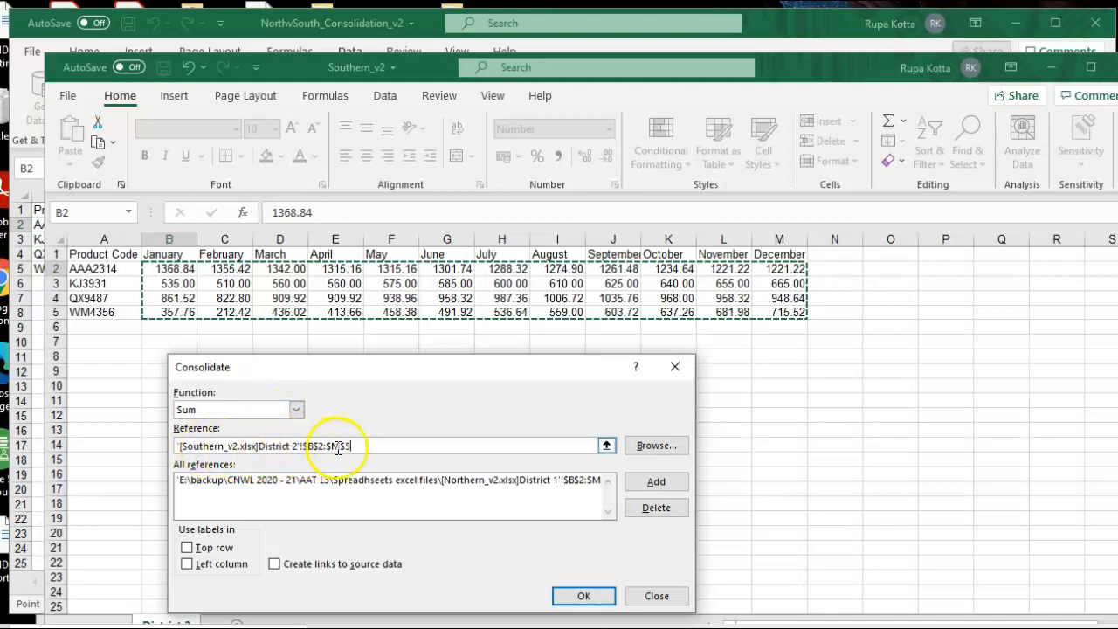
click(646, 483)
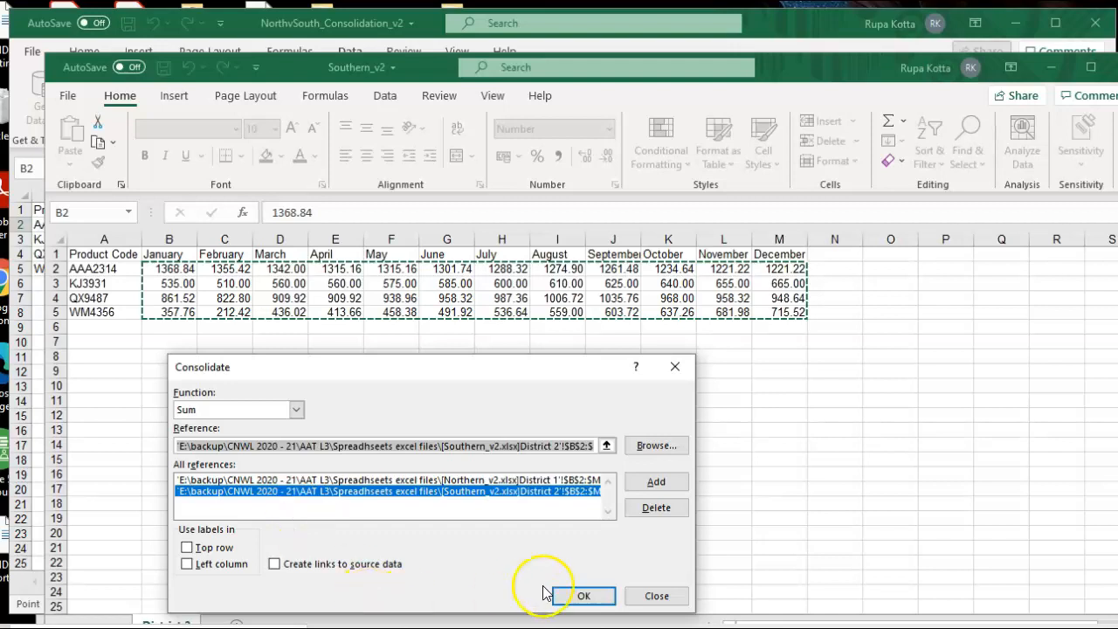
click(573, 601)
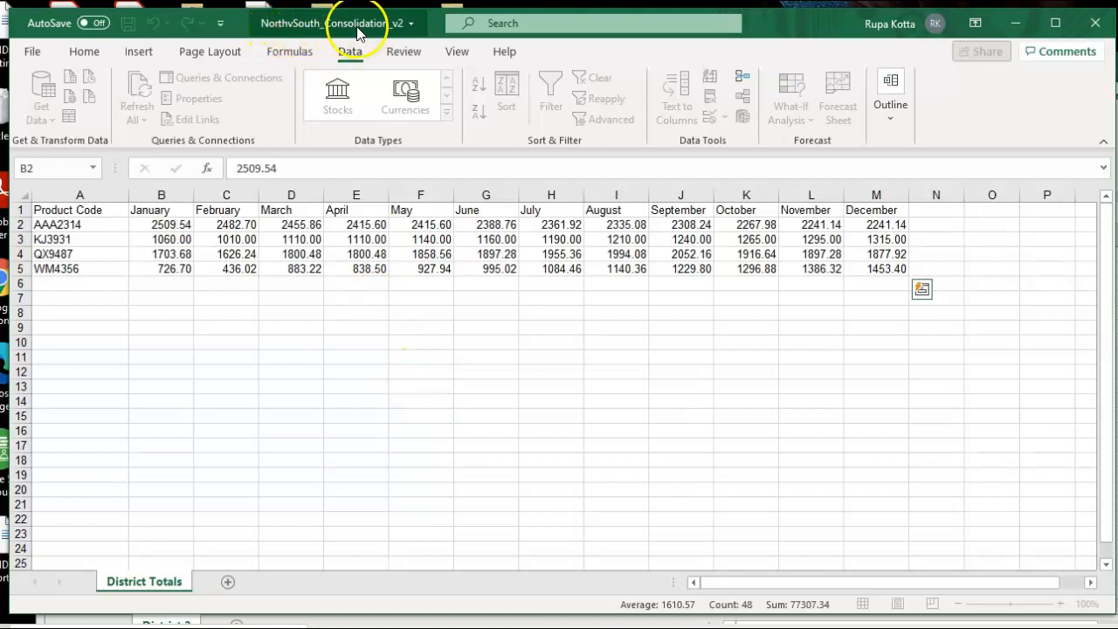
Step: Examine the consolidated January totals for products AAA2314 and KJ3931 on the District Totals sheet
click(170, 225)
click(195, 325)
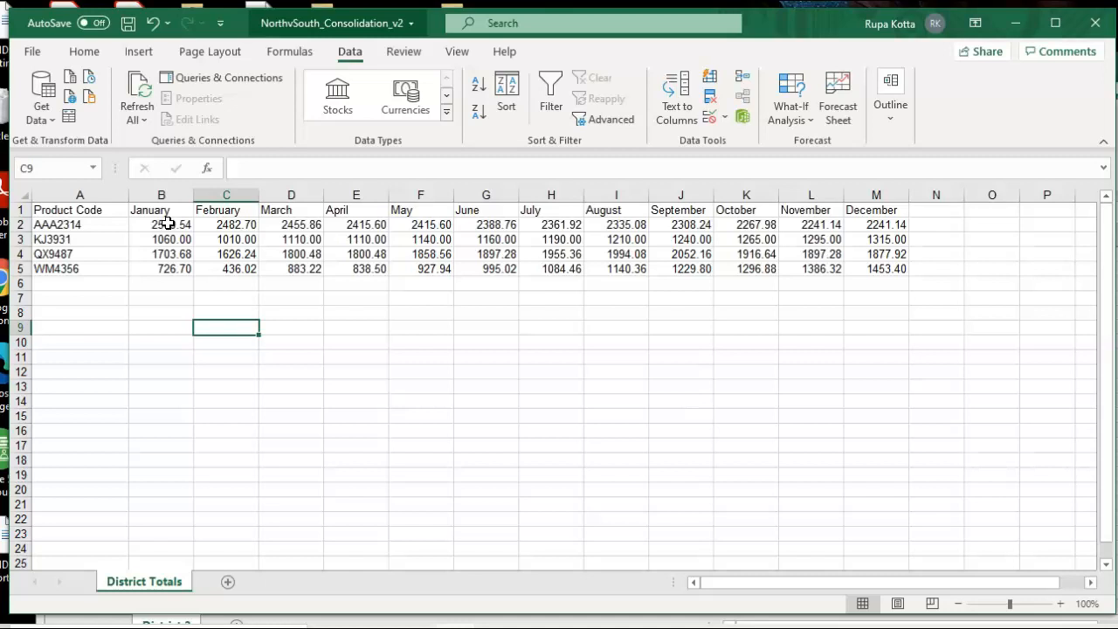
click(167, 223)
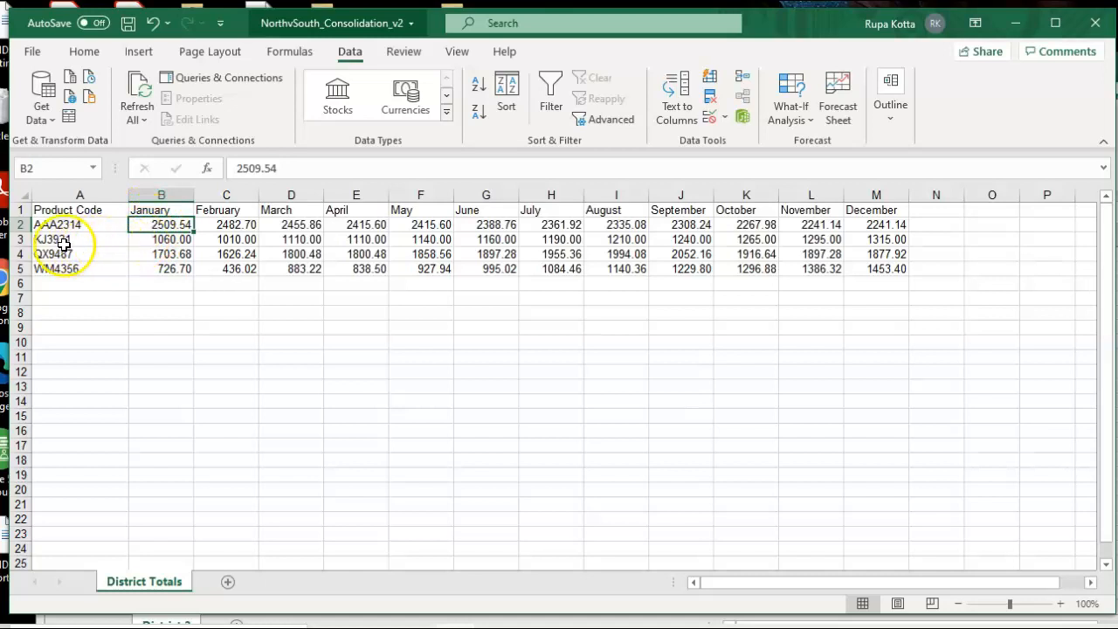
click(140, 244)
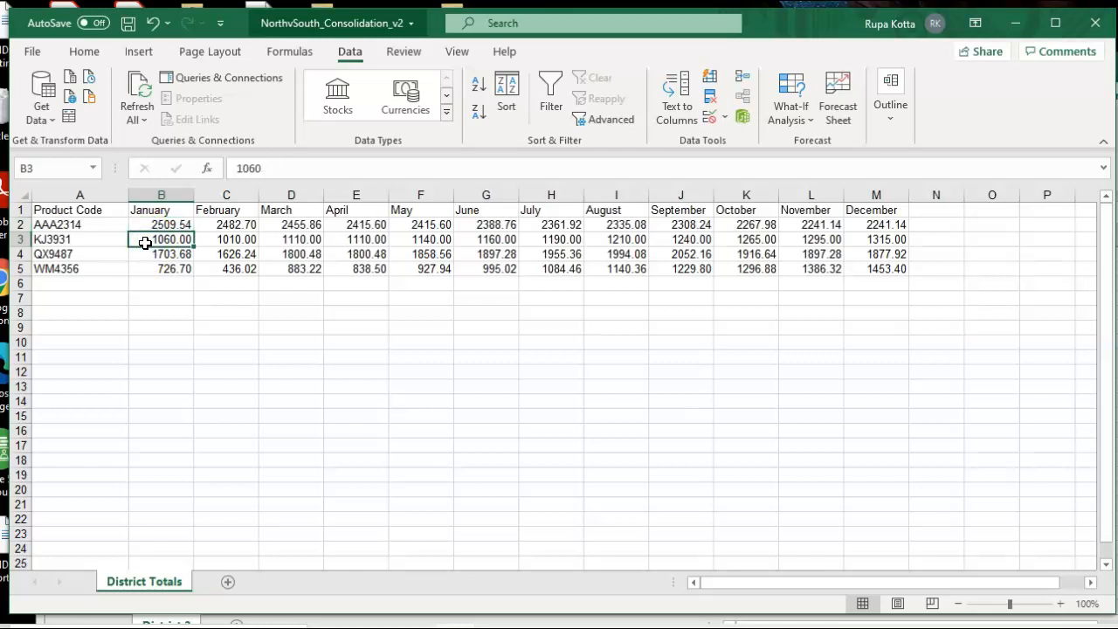
Step: Check KJ3931's January figure in Northern_v2 and Southern_v2 against the consolidated total, ending back in NorthvSouth_Consolidation_v2
click(457, 627)
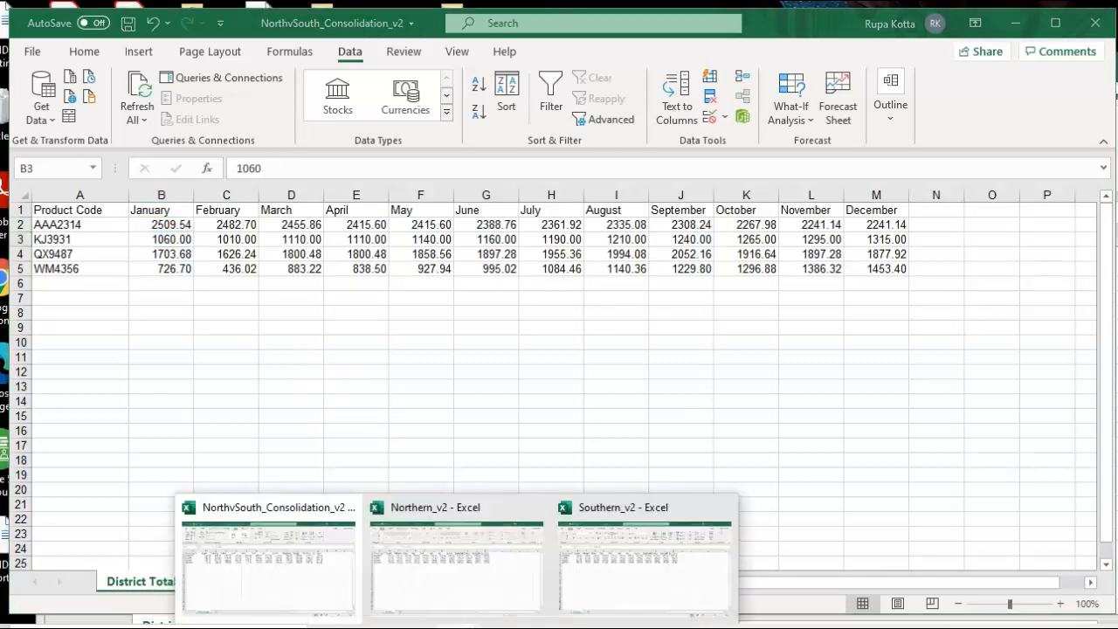
click(457, 594)
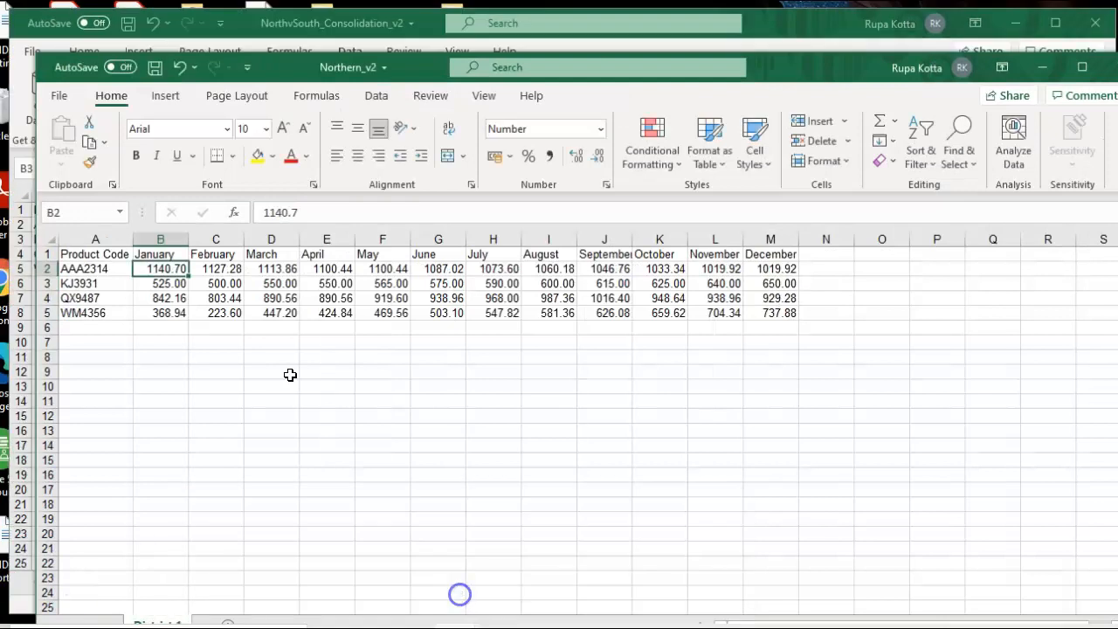
click(166, 284)
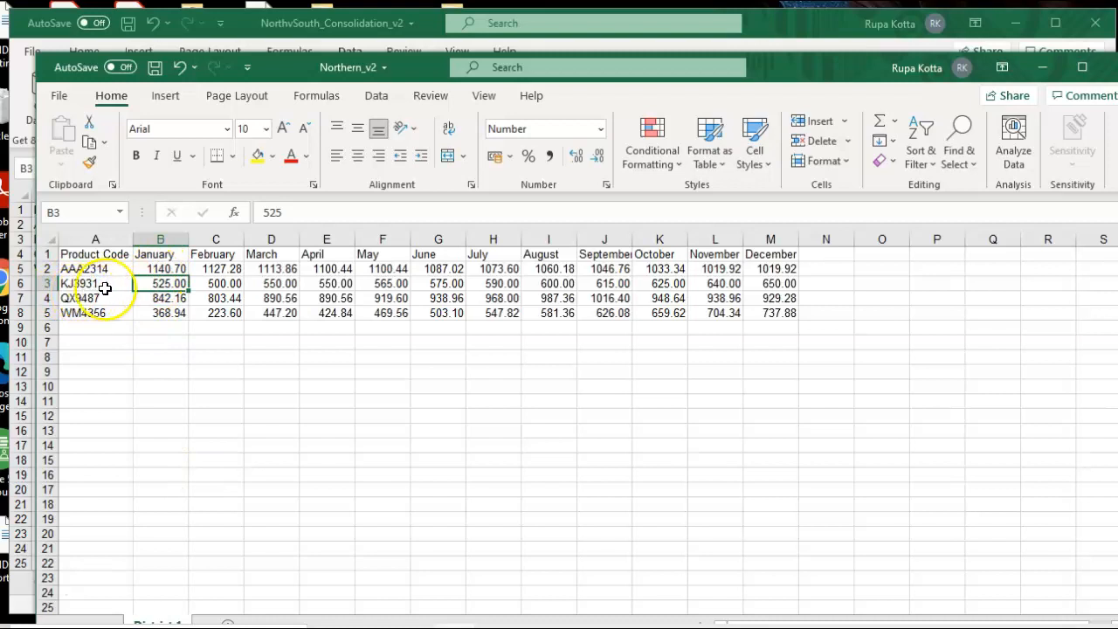
click(480, 623)
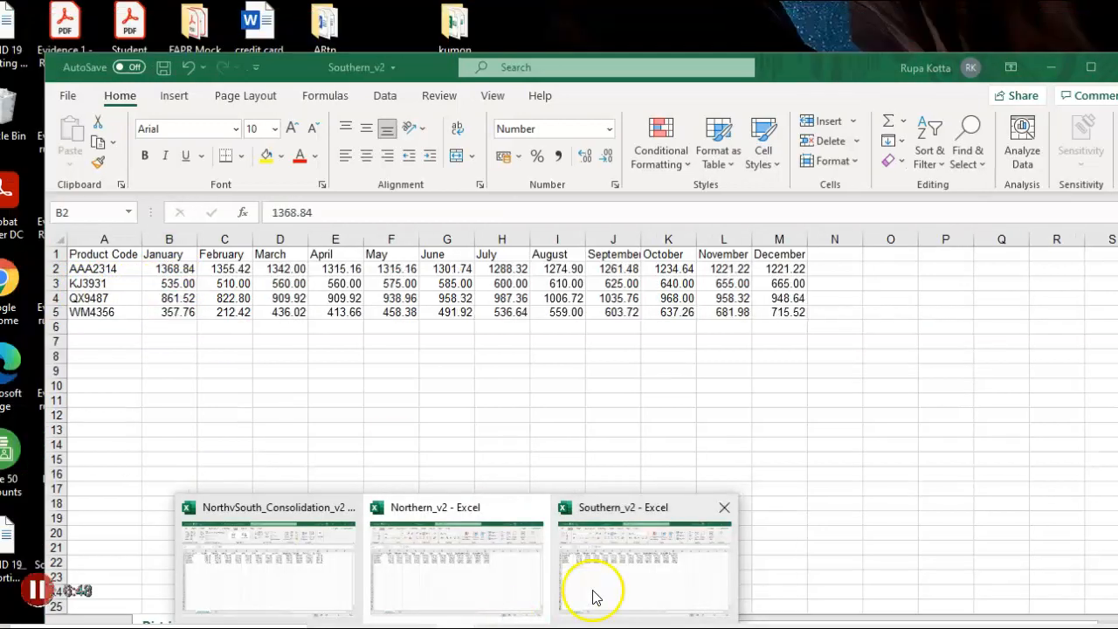
click(592, 590)
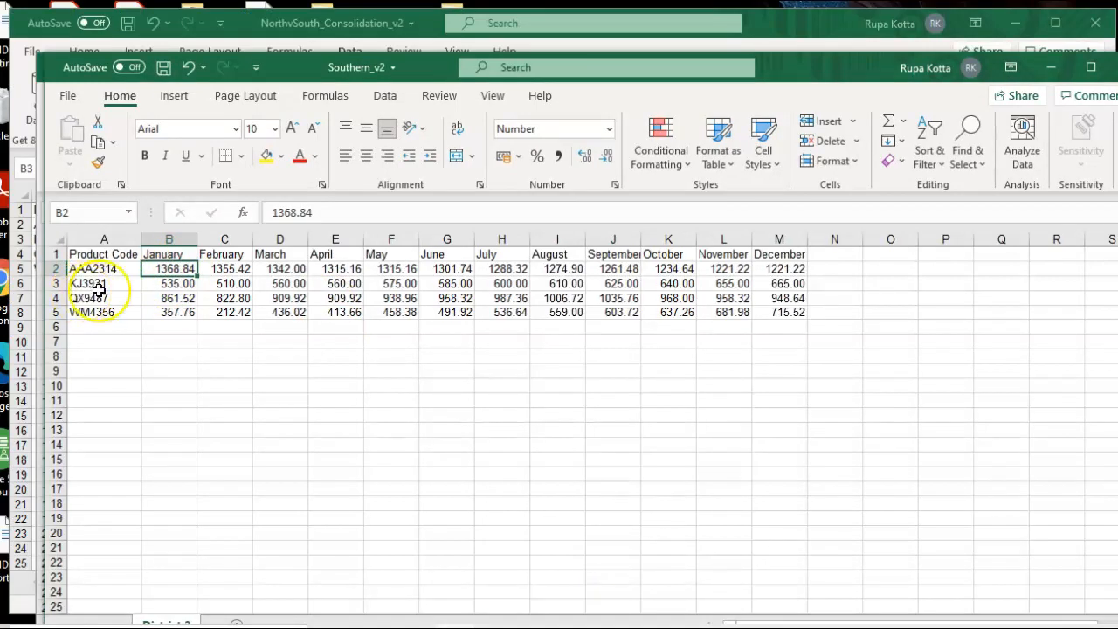
click(162, 286)
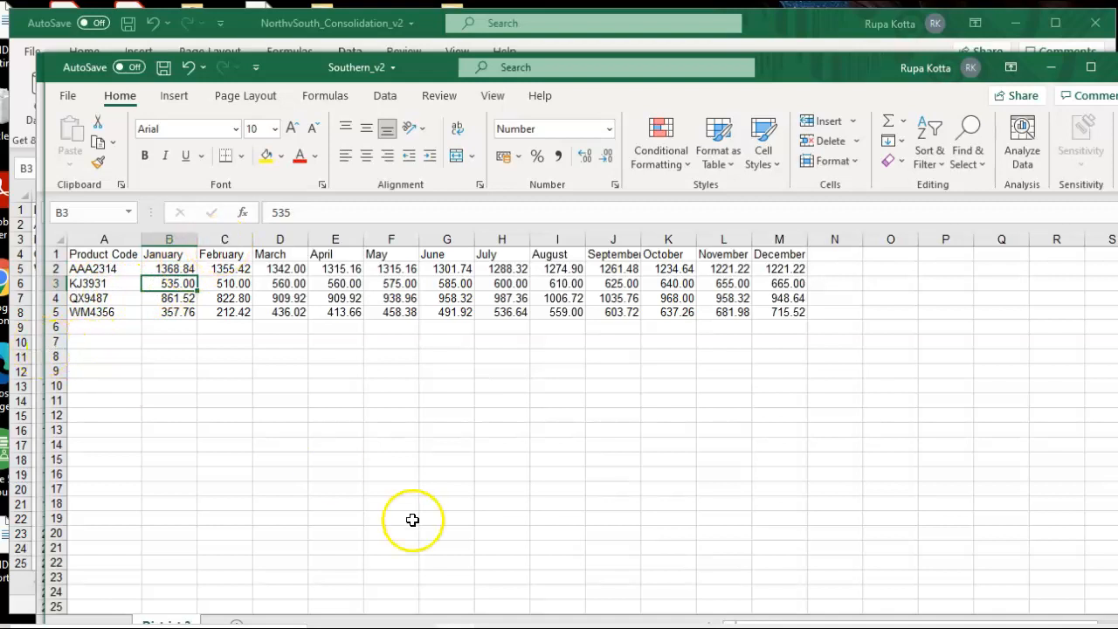
click(450, 623)
click(455, 603)
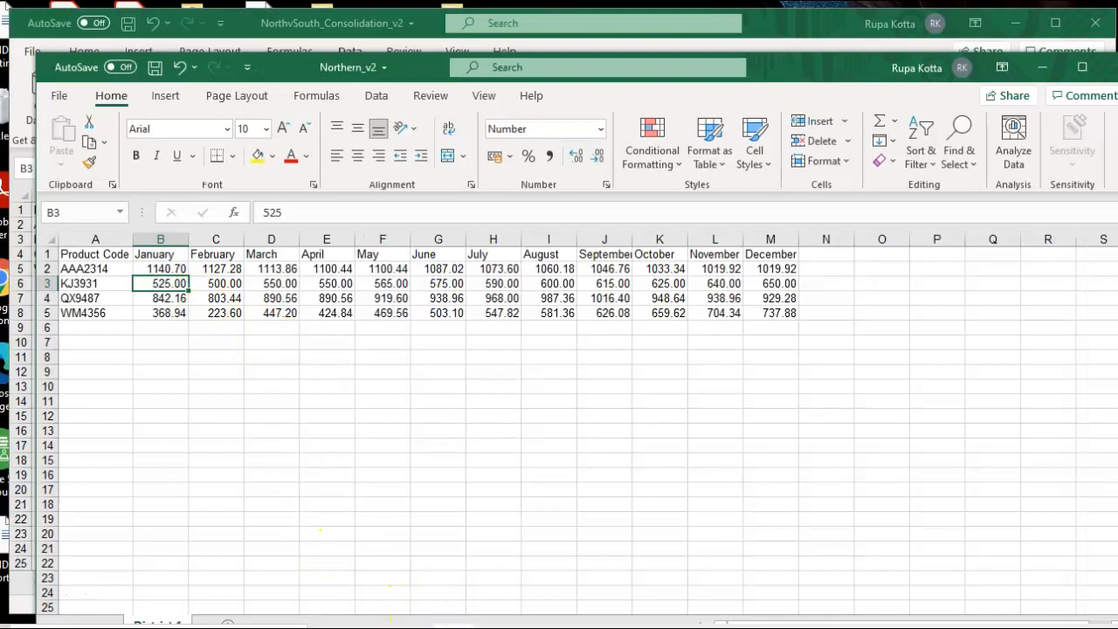
mouse_move(437, 622)
click(337, 585)
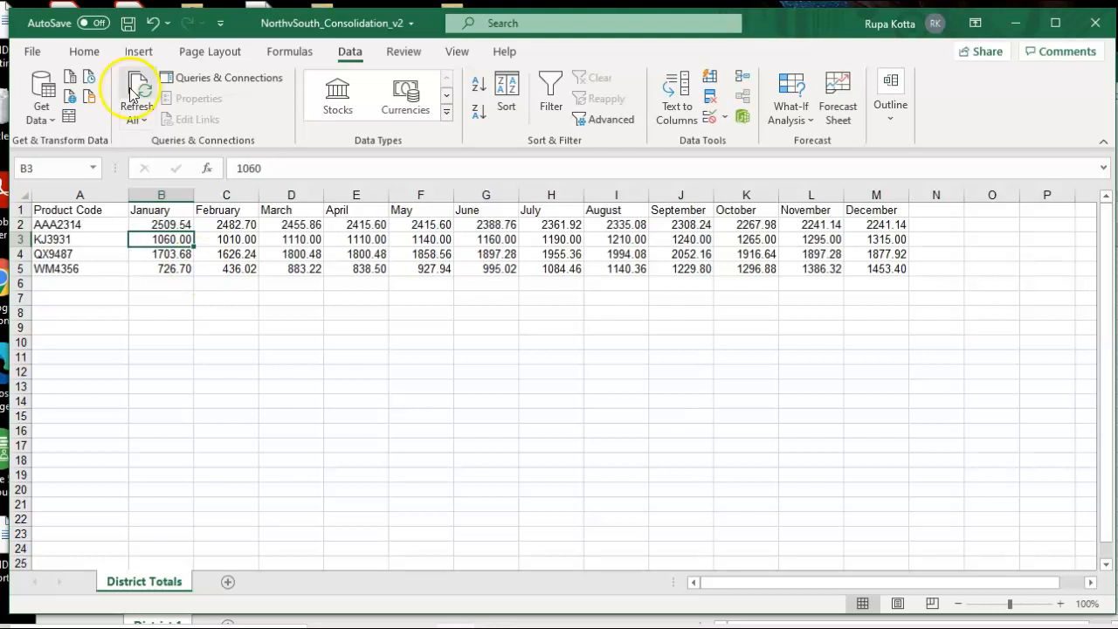
Step: Replace all occurrences of product code WM4356 with WM4365 on the District Totals sheet and close Find and Replace
click(84, 51)
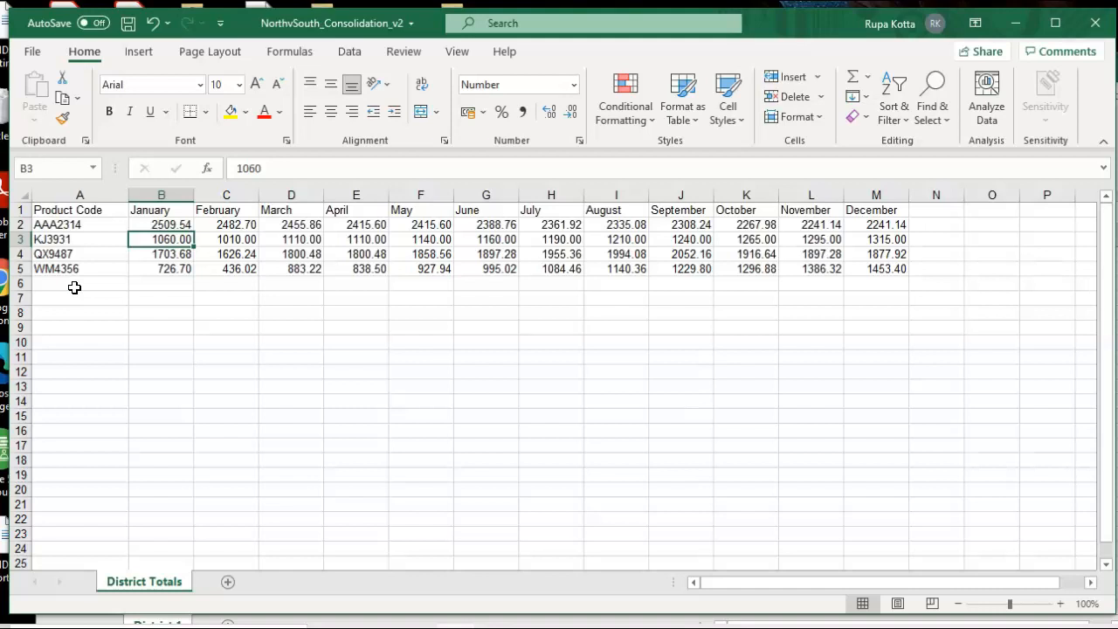
click(75, 268)
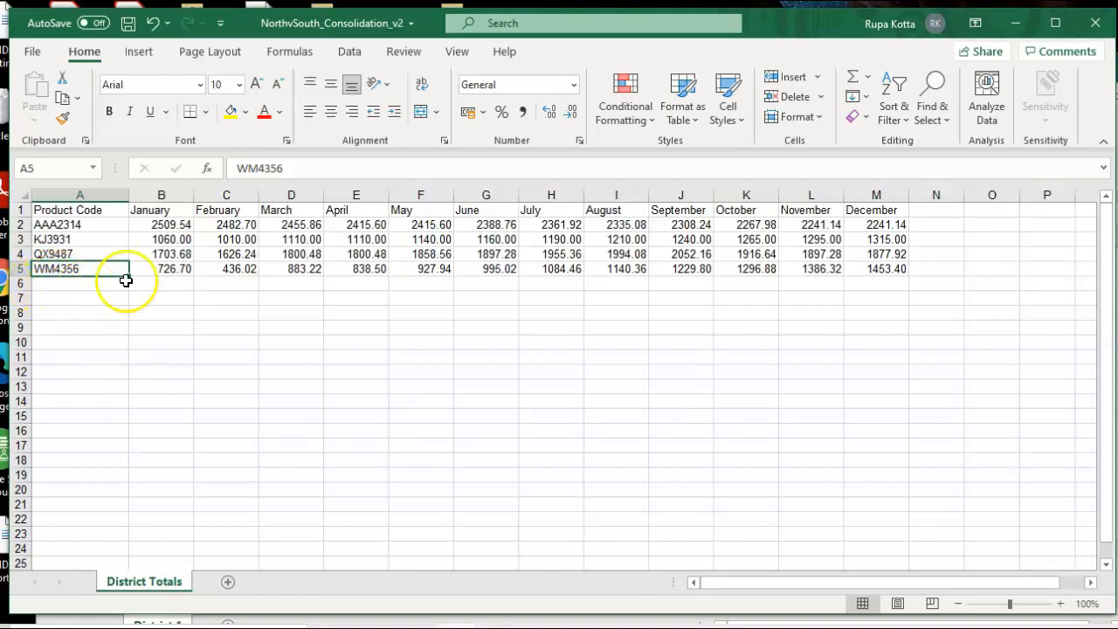
click(456, 54)
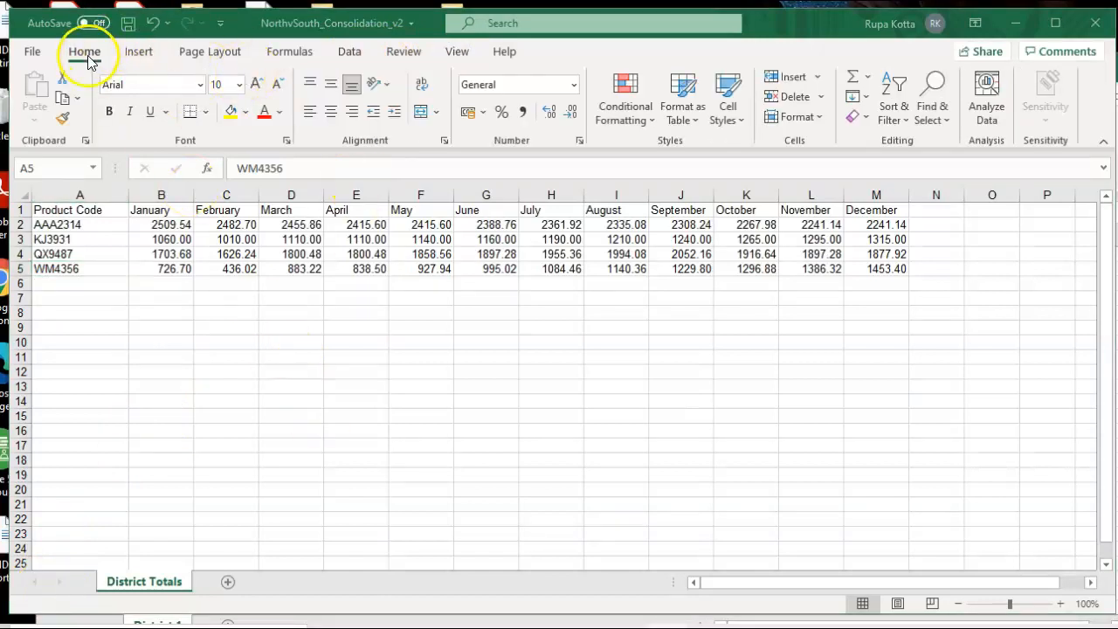
click(941, 123)
click(940, 124)
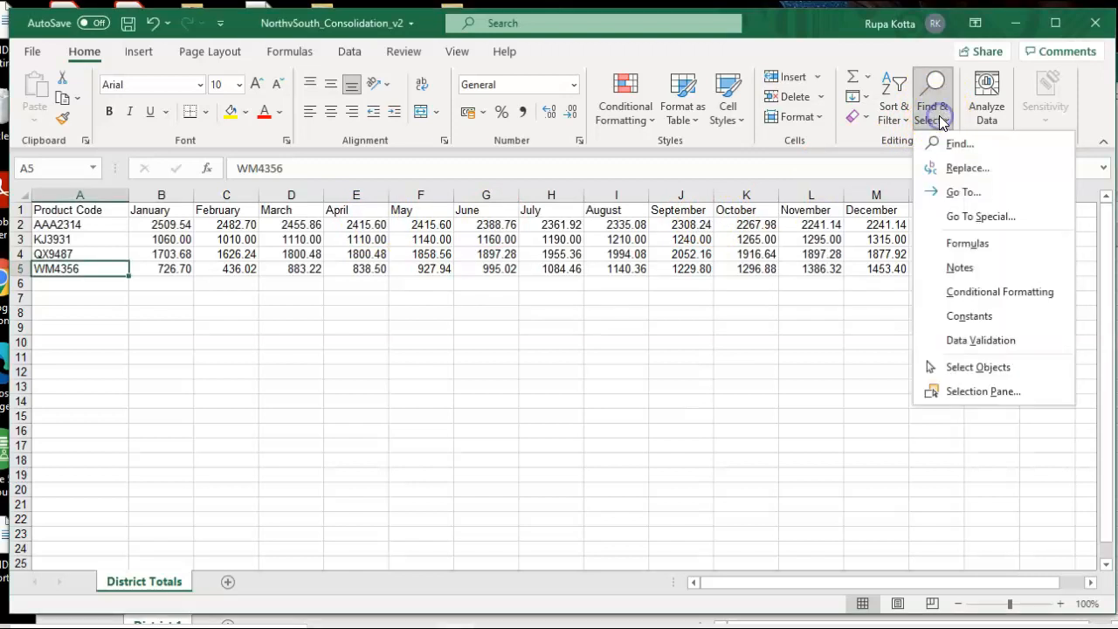
click(956, 174)
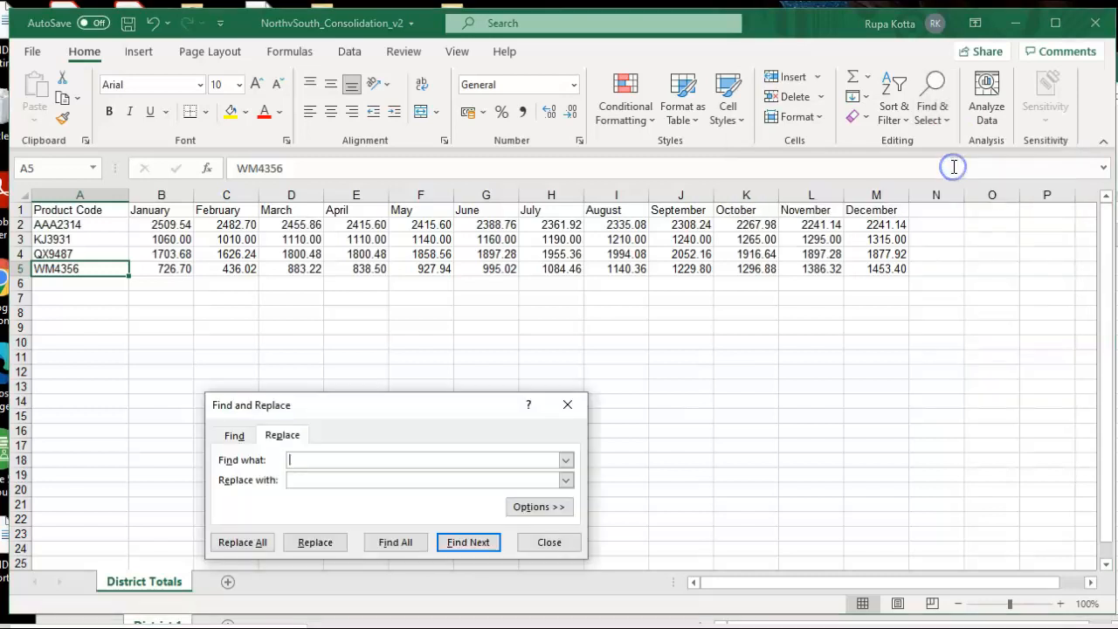
text(WM)
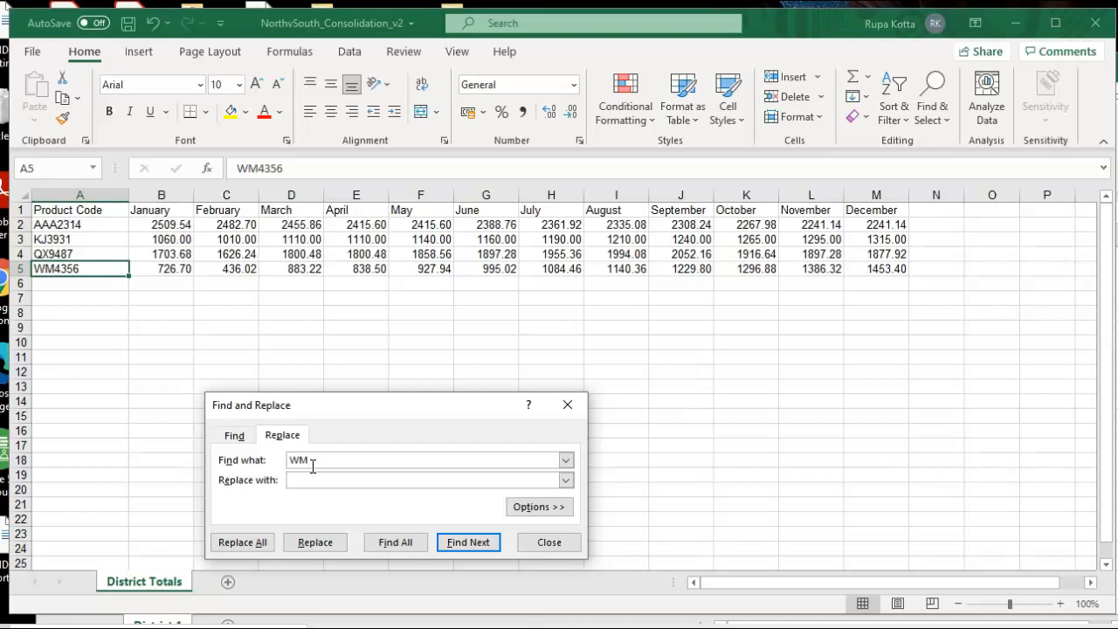
text(4356)
key(Tab)
click(310, 480)
text(WM4365)
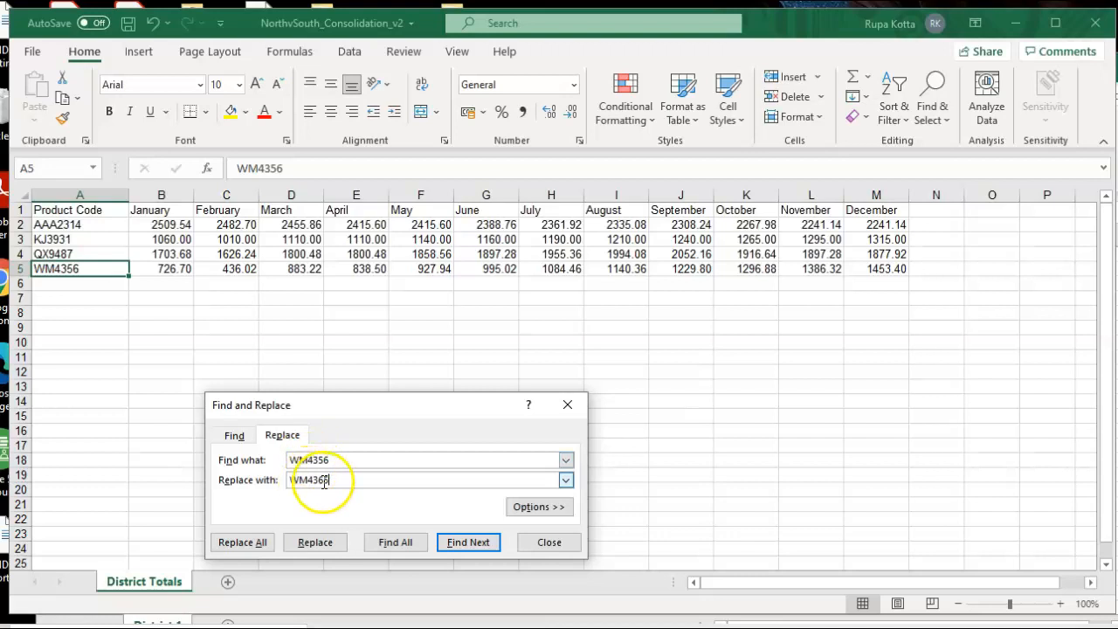
click(238, 542)
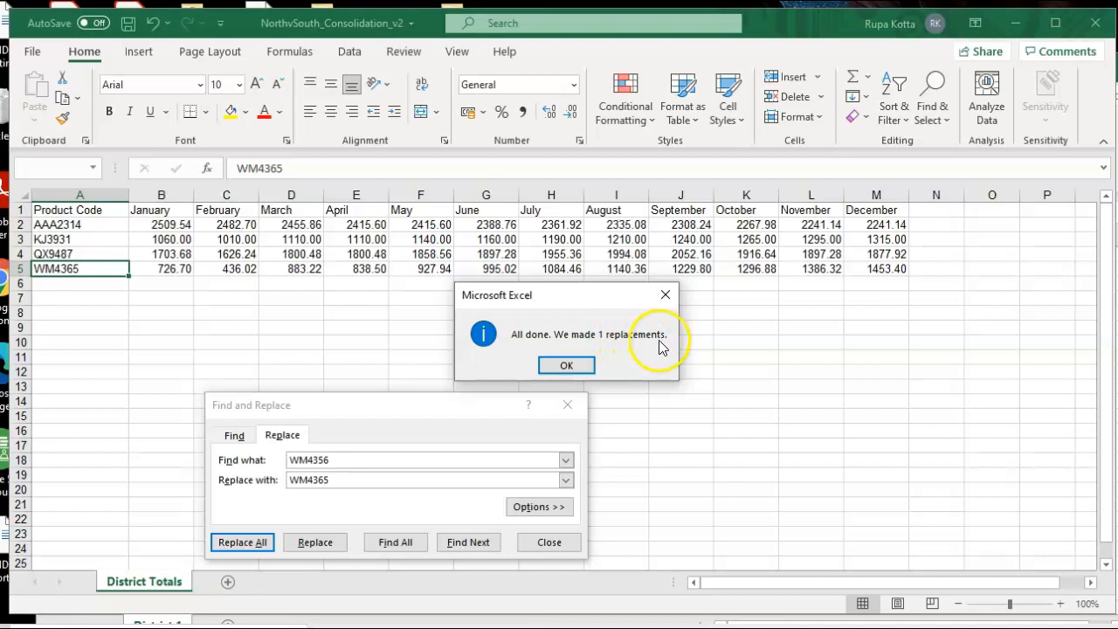
click(569, 365)
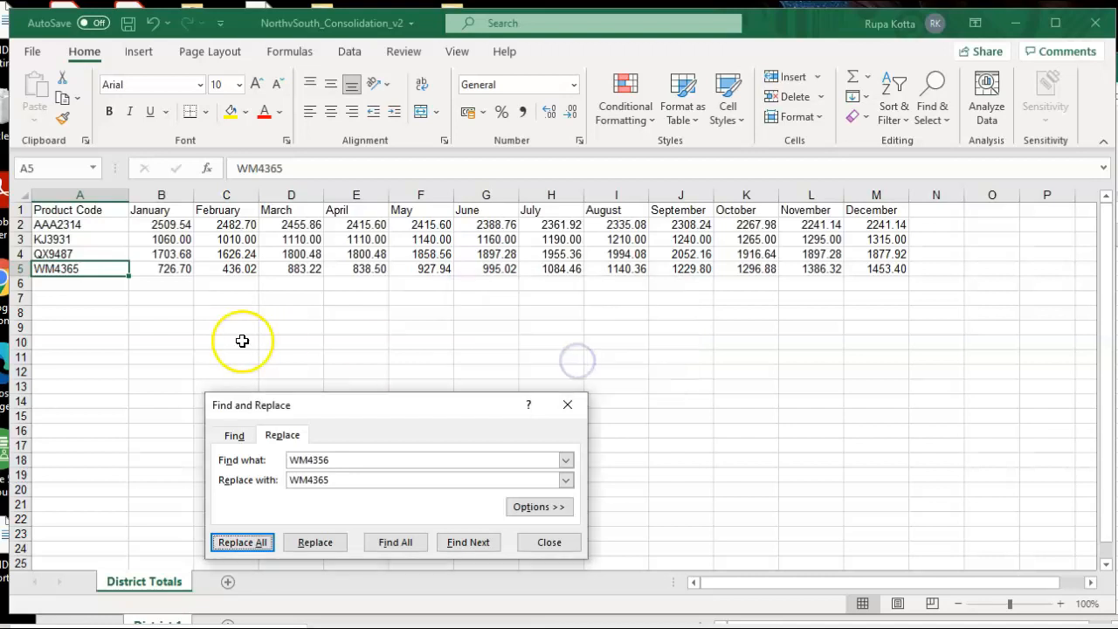
click(533, 544)
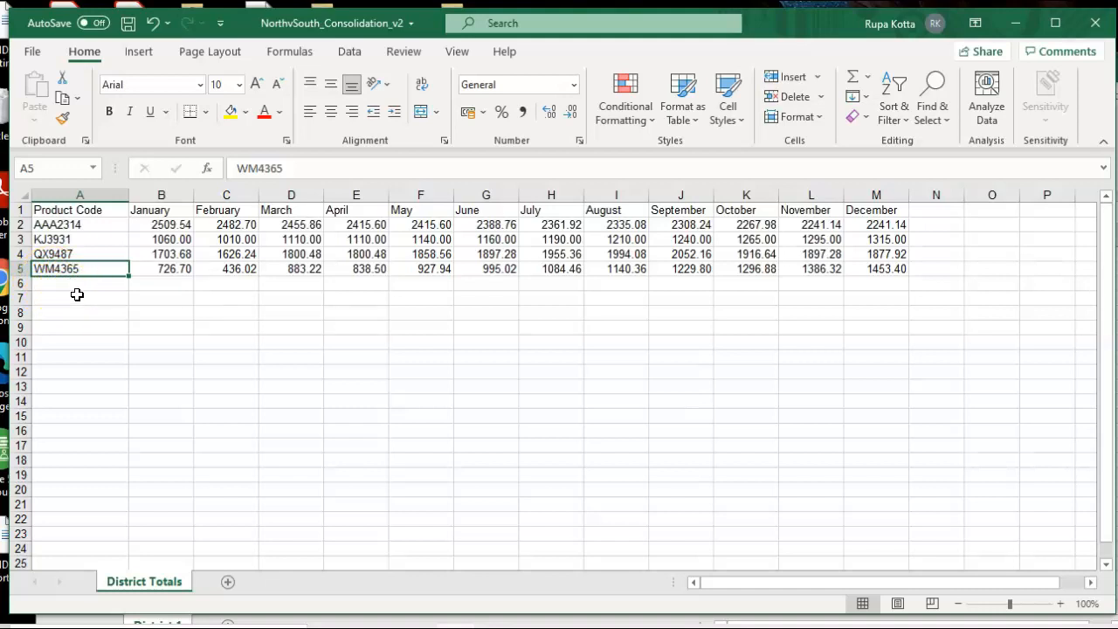
Step: Reopen the Replace dialog to review its find and replacement entries, and close it without replacing anything
click(930, 120)
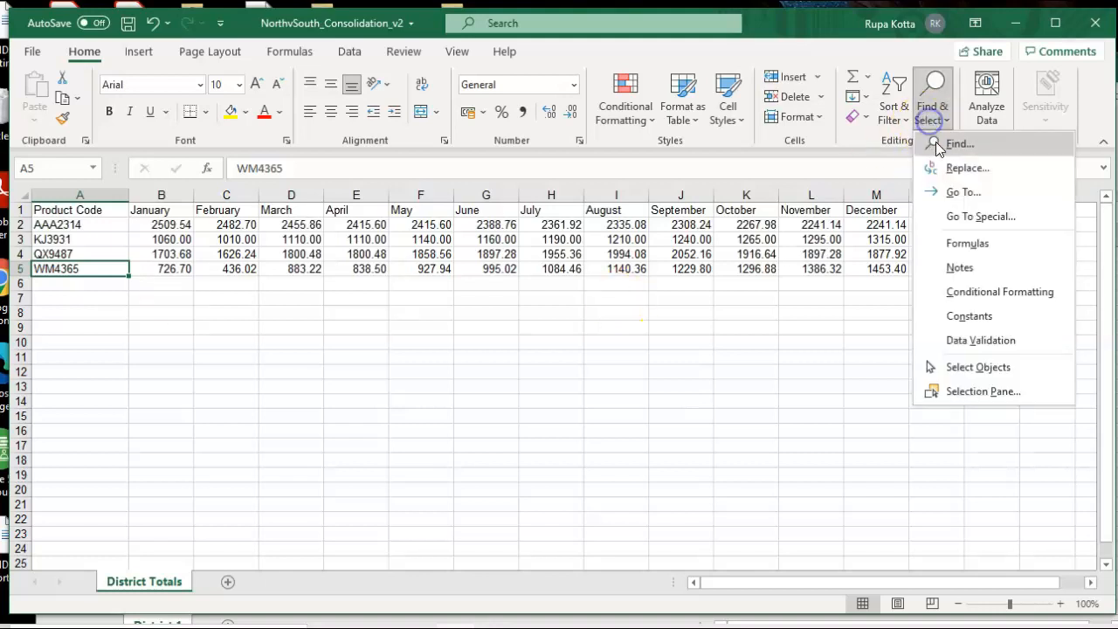
click(952, 168)
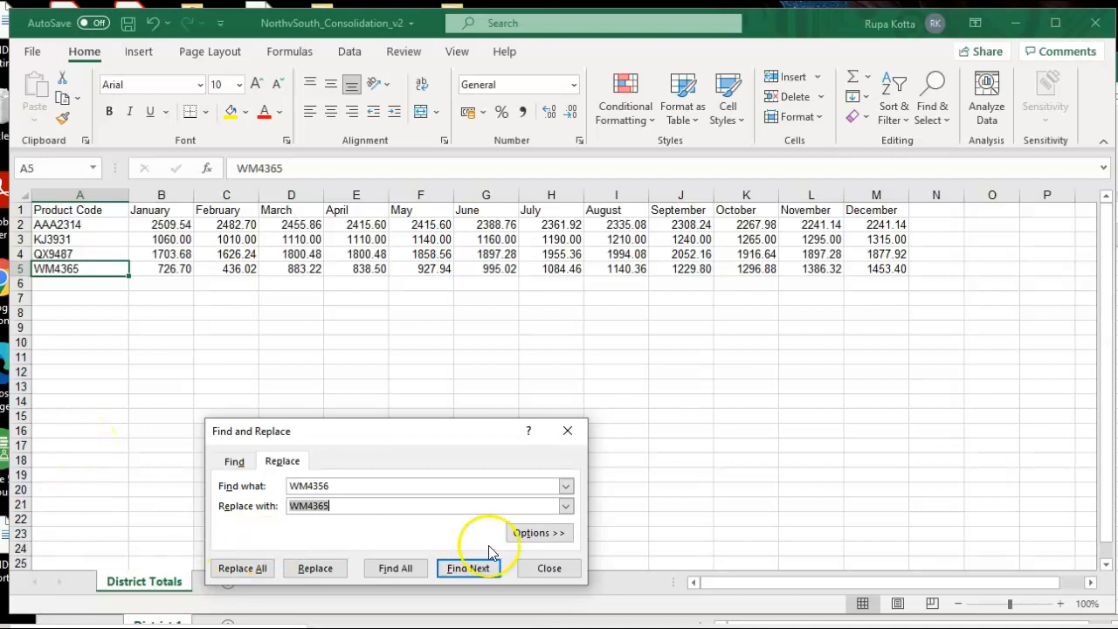
click(523, 565)
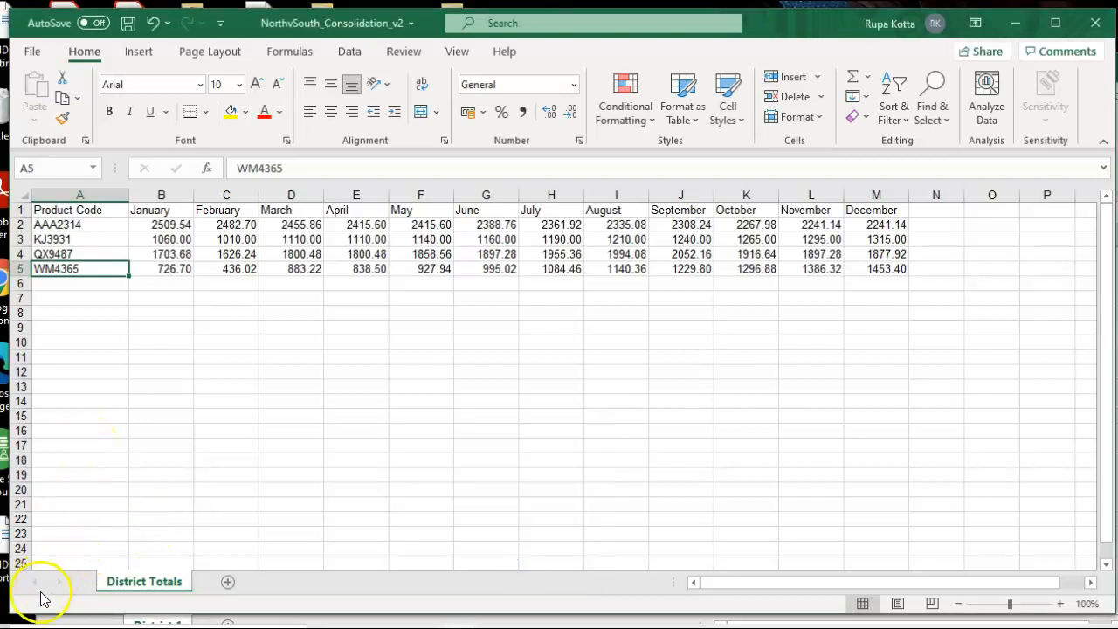